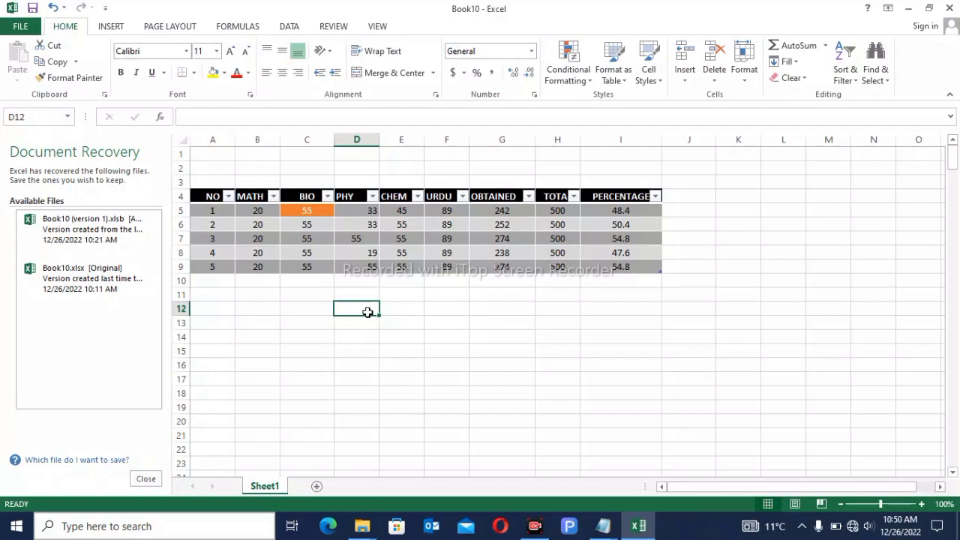
# - Fill cells D12 through D19 with the value 50 and cells C12 through C19 with the value 10
pyautogui.write('50')
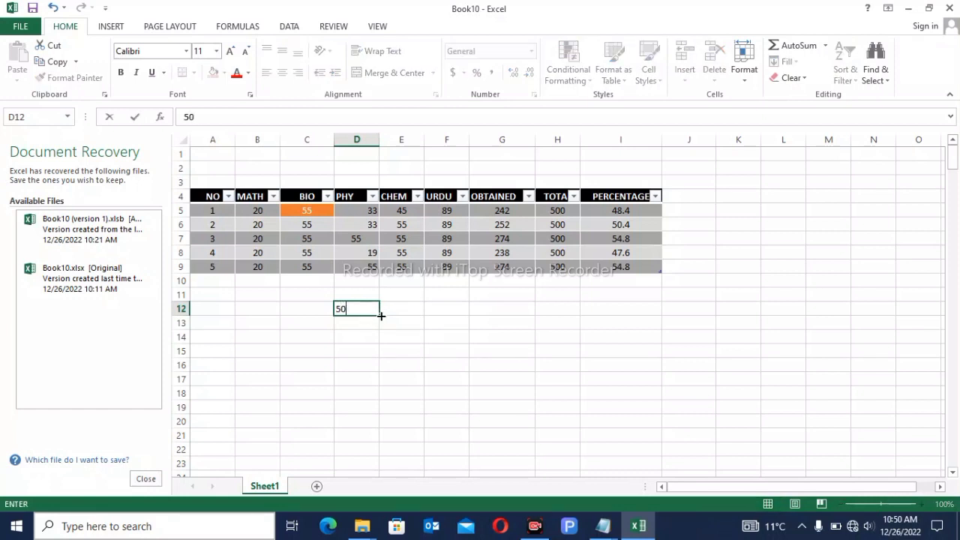
pyautogui.moveTo(376, 316); pyautogui.dragTo(361, 411)
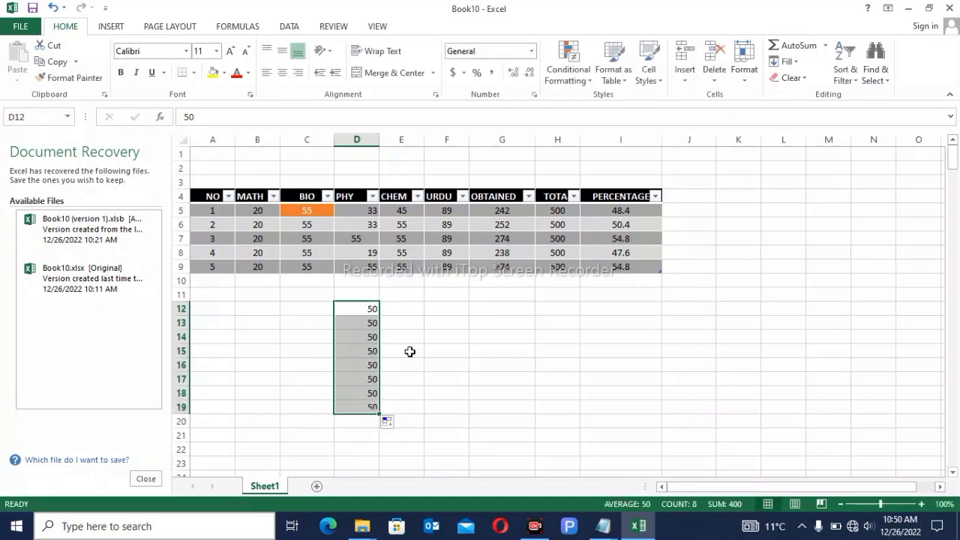
pyautogui.click(446, 313)
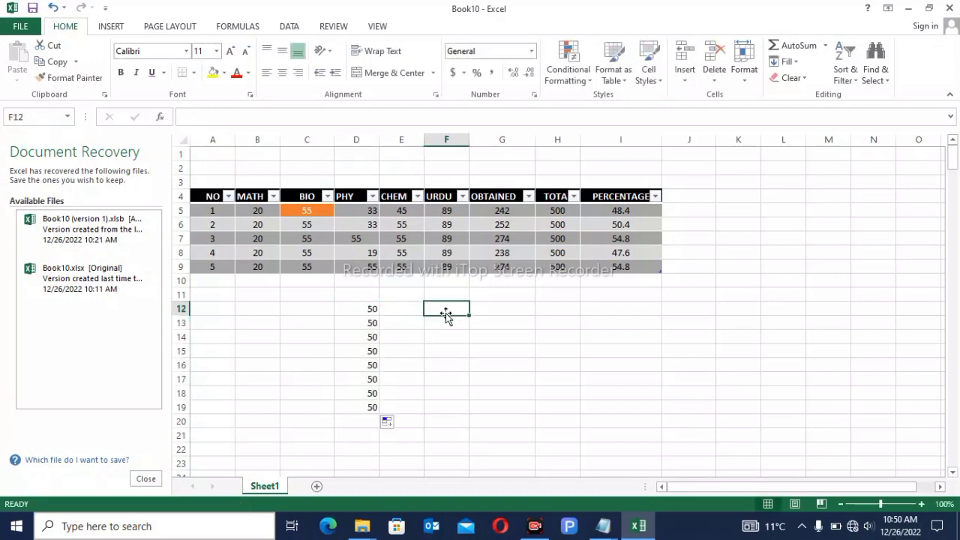
pyautogui.click(301, 310)
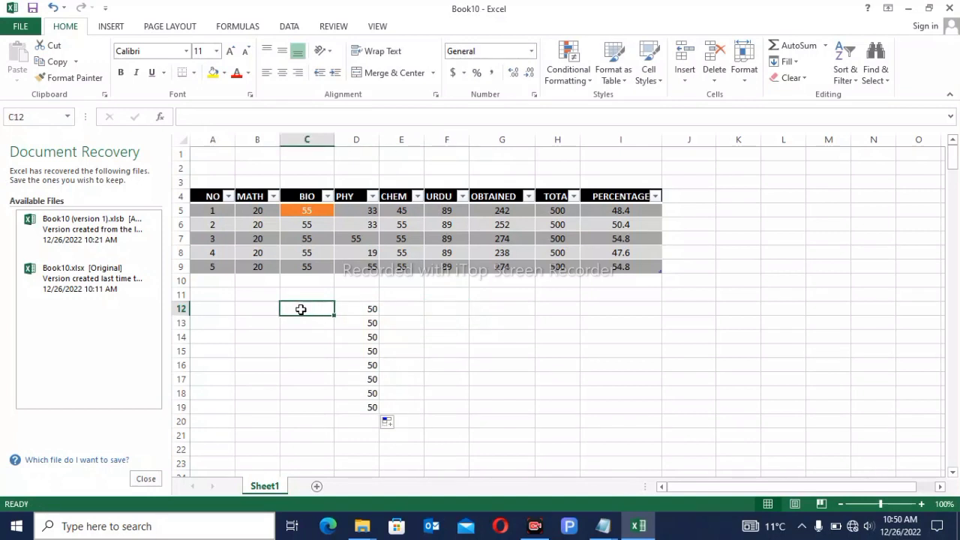
pyautogui.write('10')
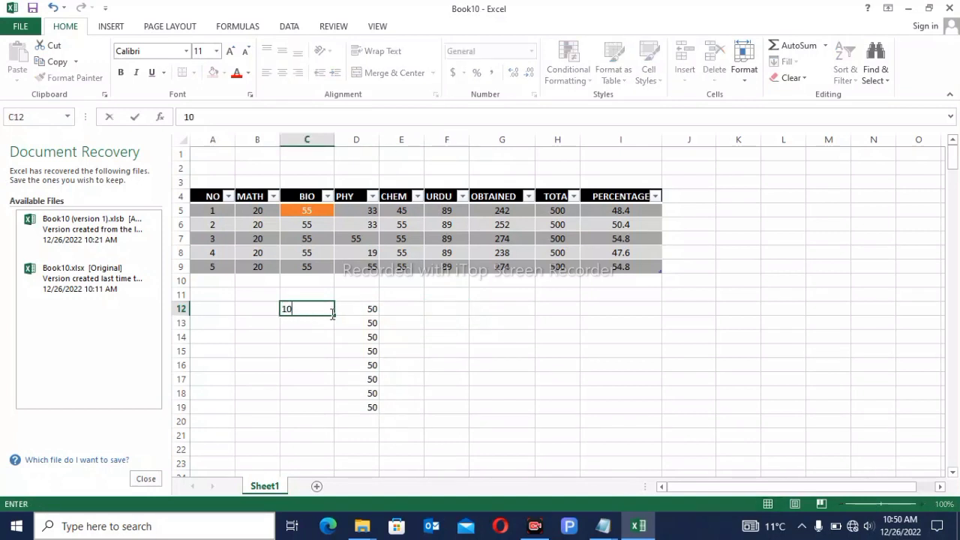
pyautogui.click(332, 315)
pyautogui.moveTo(334, 316); pyautogui.dragTo(322, 409)
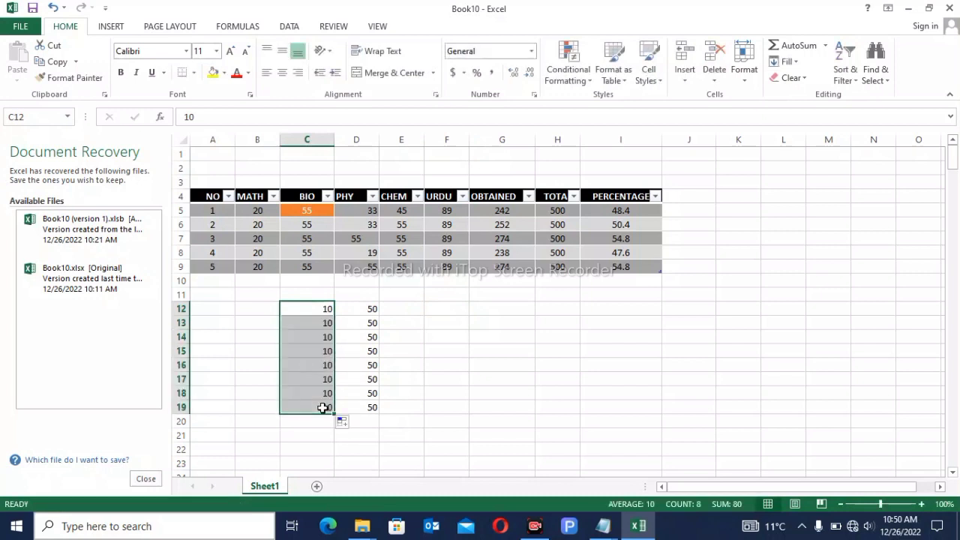
# - Add C12 and D12 in cell F12 with =C12+D12 and fill the formula down to F19
pyautogui.click(450, 309)
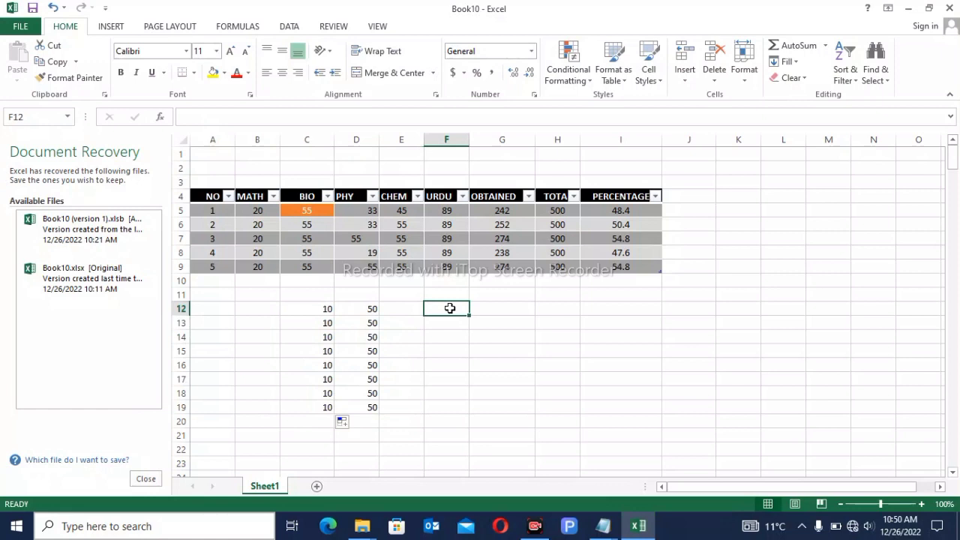
pyautogui.write('=')
pyautogui.press('BackSpace')
pyautogui.write('=')
pyautogui.click(322, 311)
pyautogui.write('+')
pyautogui.click(373, 308)
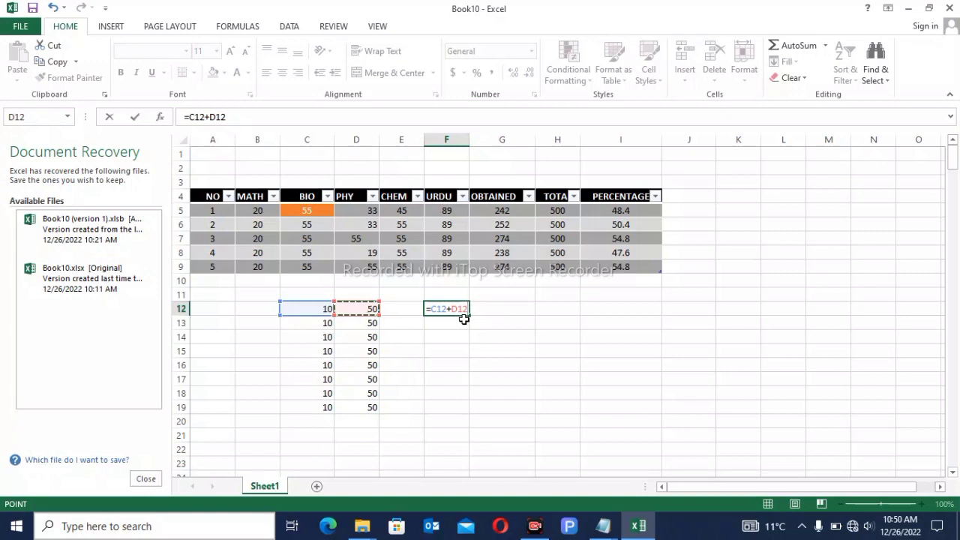
pyautogui.press('Return')
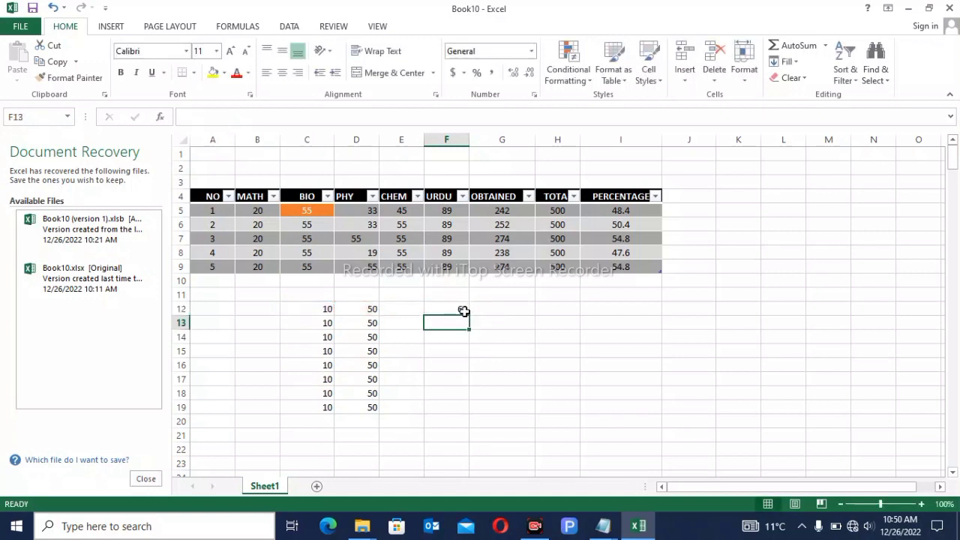
pyautogui.click(463, 310)
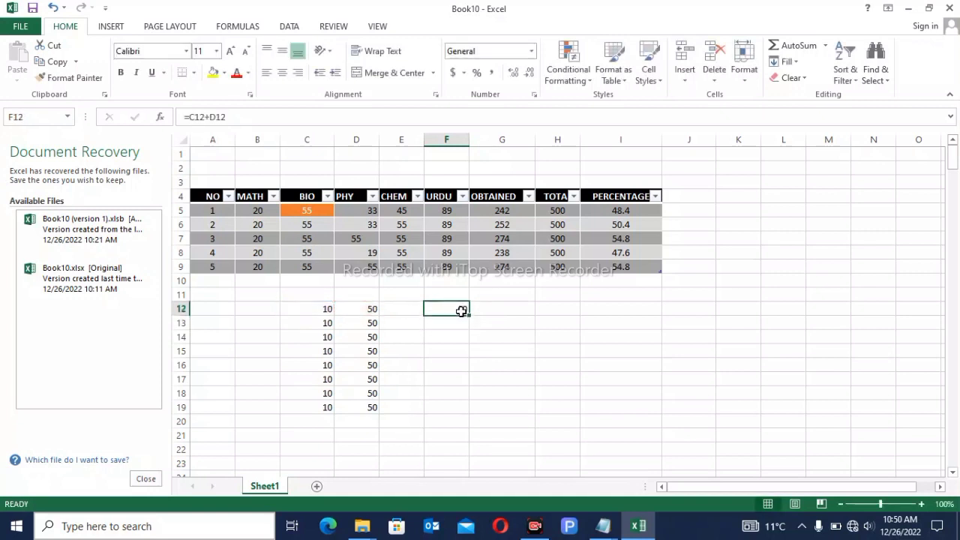
pyautogui.moveTo(466, 317); pyautogui.dragTo(454, 407)
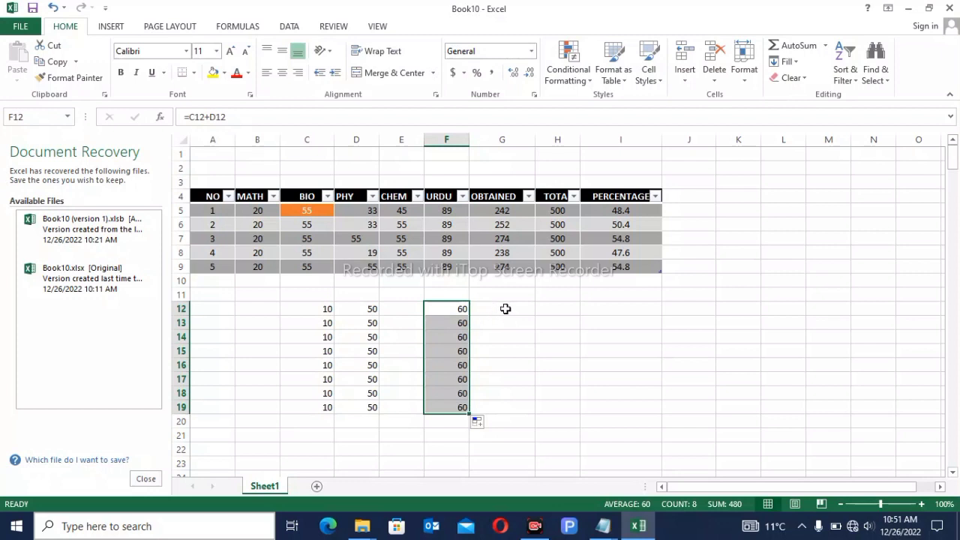
pyautogui.click(458, 310)
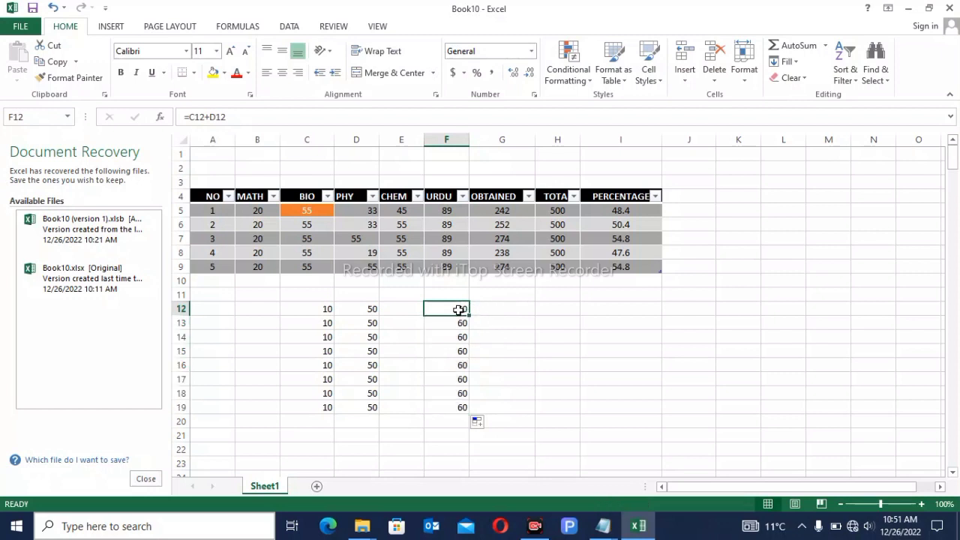
# - Subtract D12 from C12 in cell H12 with =C12-D12 and fill the formula down to H19
pyautogui.click(552, 310)
pyautogui.write('=')
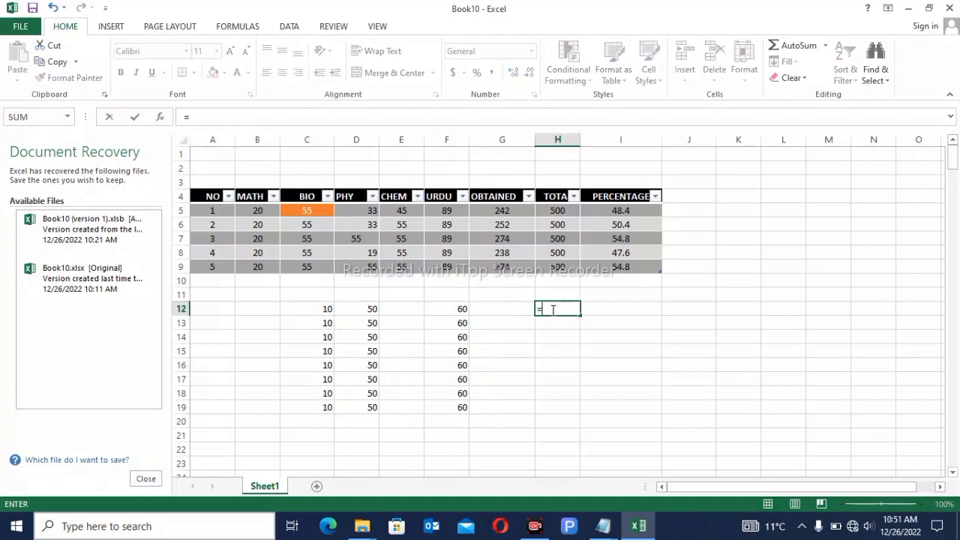
pyautogui.click(330, 308)
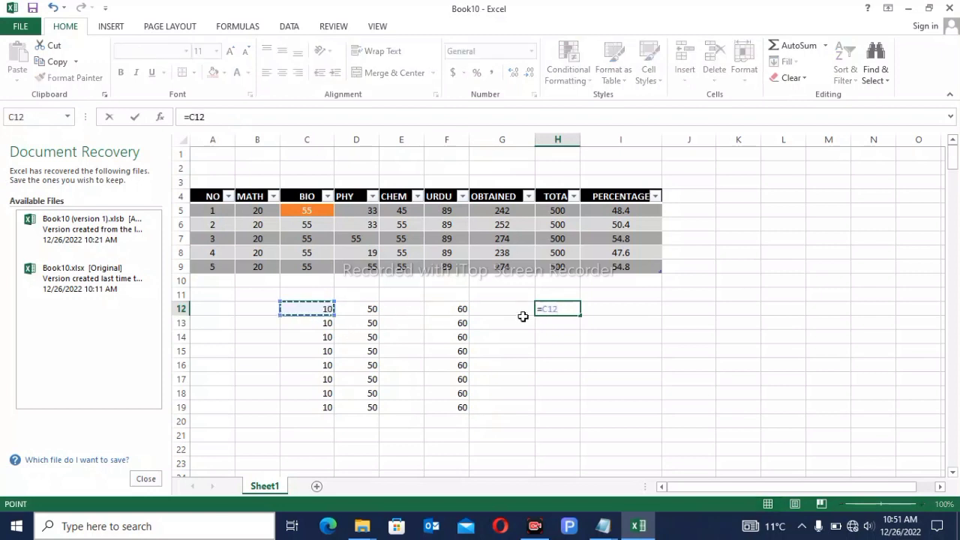
pyautogui.write('-')
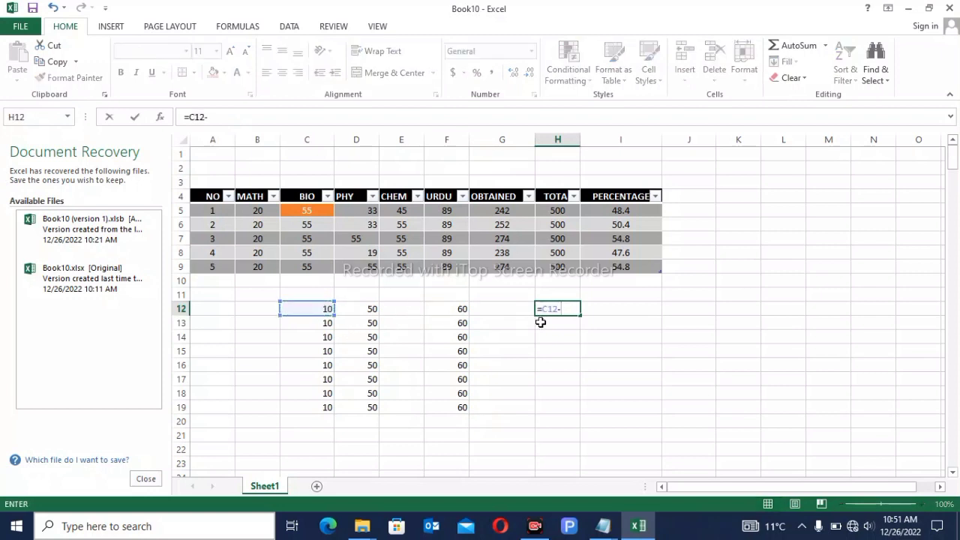
pyautogui.click(373, 308)
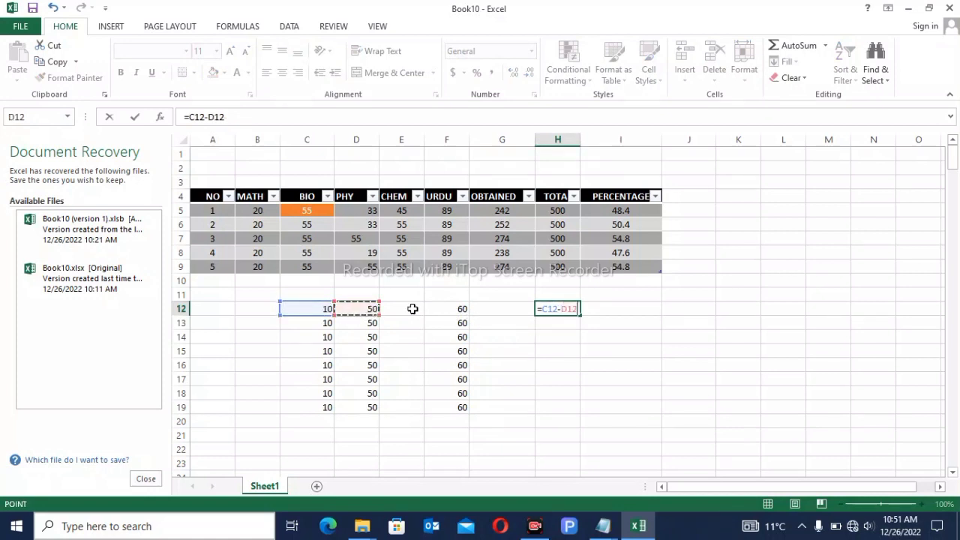
pyautogui.press('Return')
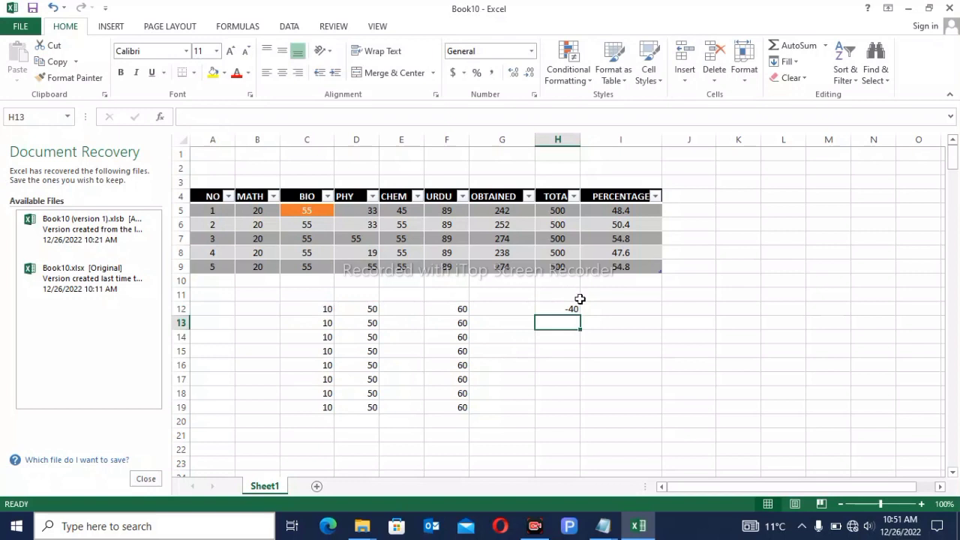
pyautogui.click(572, 312)
pyautogui.moveTo(580, 317); pyautogui.dragTo(568, 417)
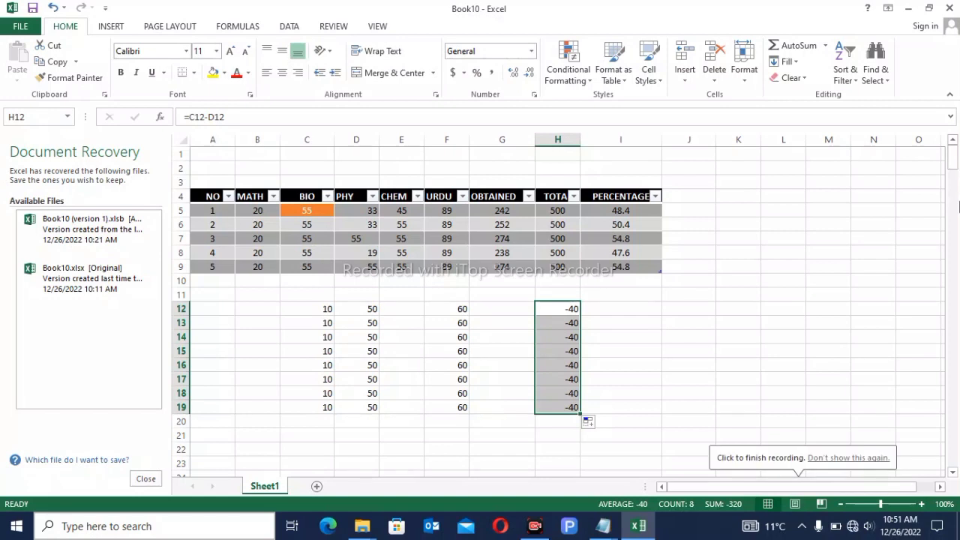
# - In the empty area below, fill cells C26 through C30 with 50 and cells C31 through C36 with 40
pyautogui.click(955, 207)
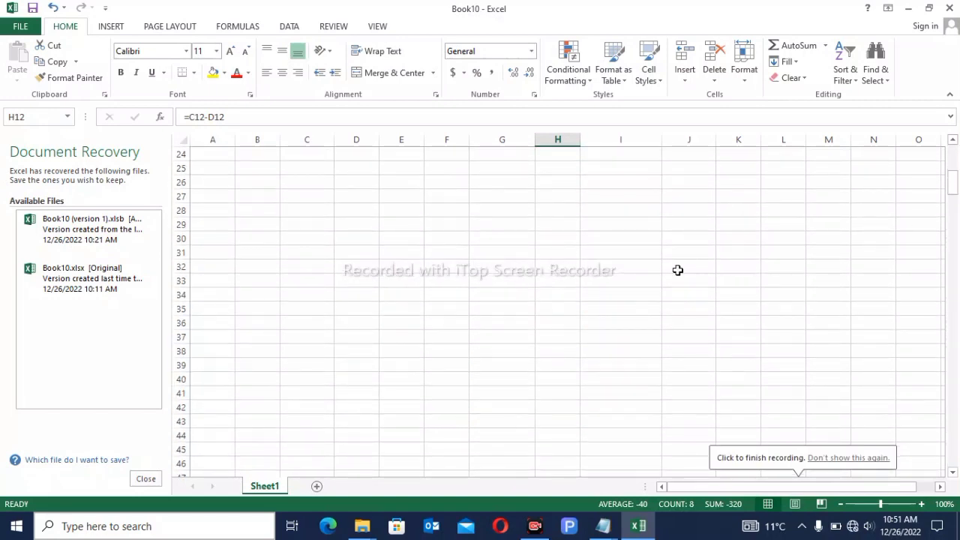
pyautogui.click(311, 185)
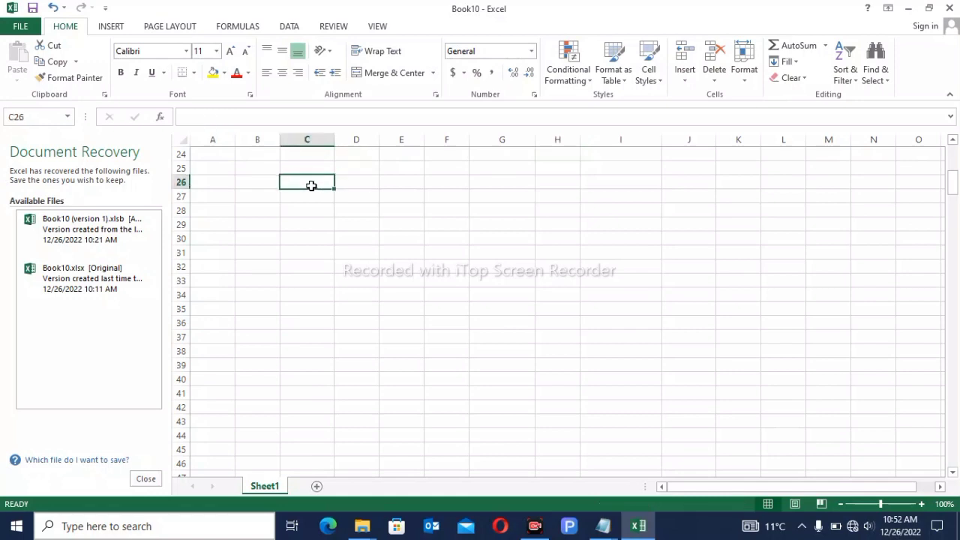
pyautogui.write('50')
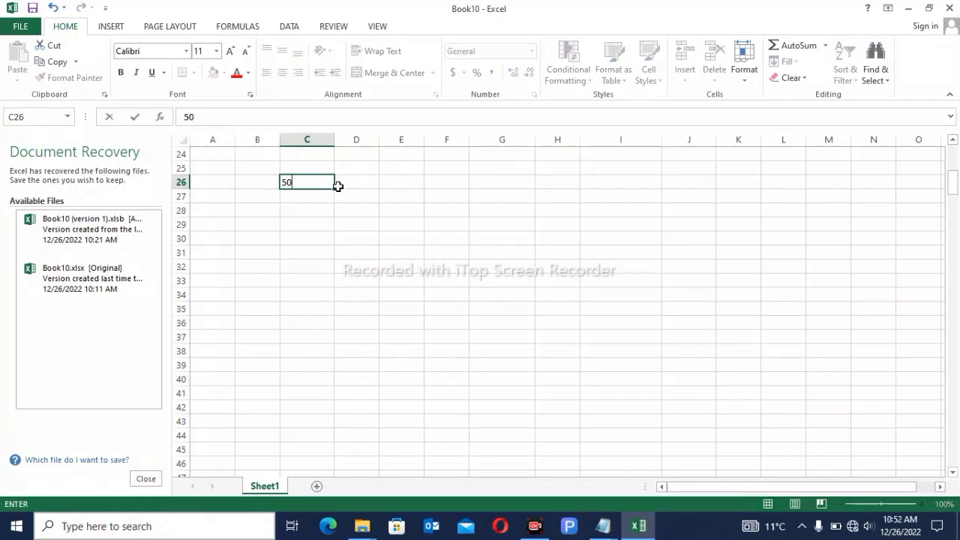
pyautogui.moveTo(333, 191); pyautogui.dragTo(325, 246)
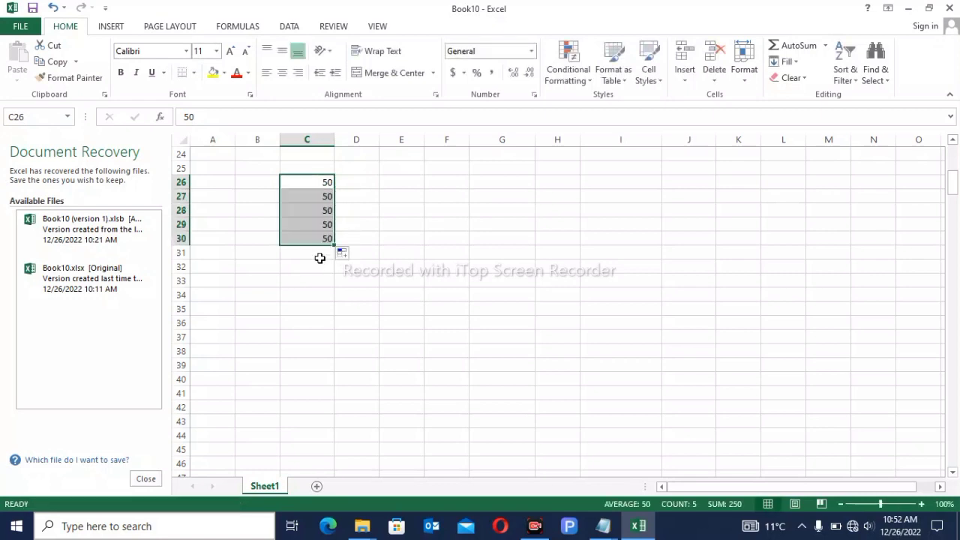
pyautogui.click(320, 258)
pyautogui.write('40')
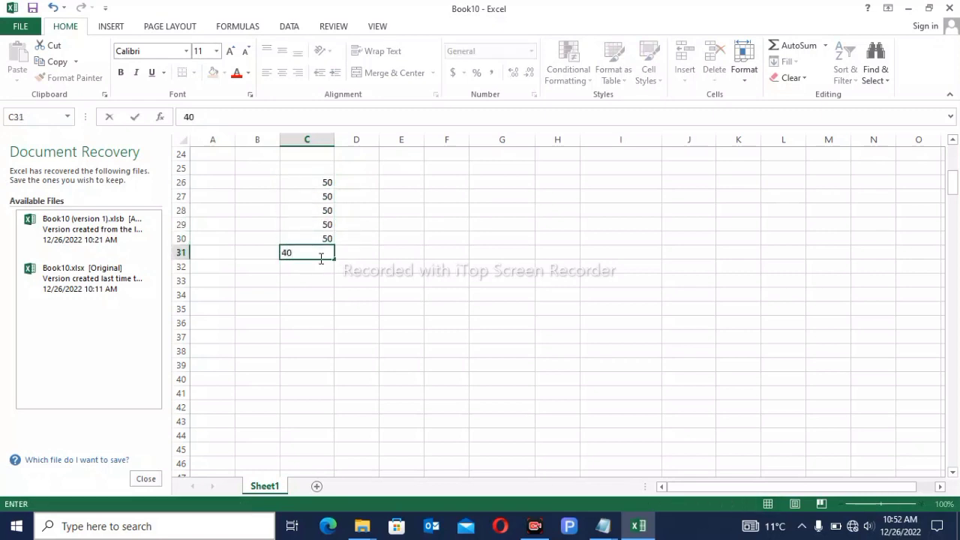
pyautogui.moveTo(334, 259); pyautogui.dragTo(327, 330)
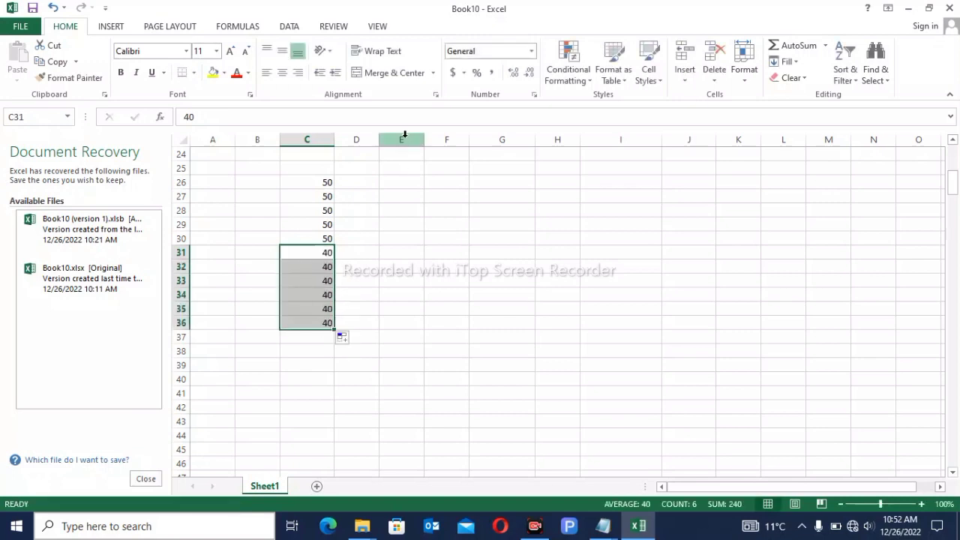
# - Enter 10% in cell E25, one row above the first value of the new number column
pyautogui.click(397, 184)
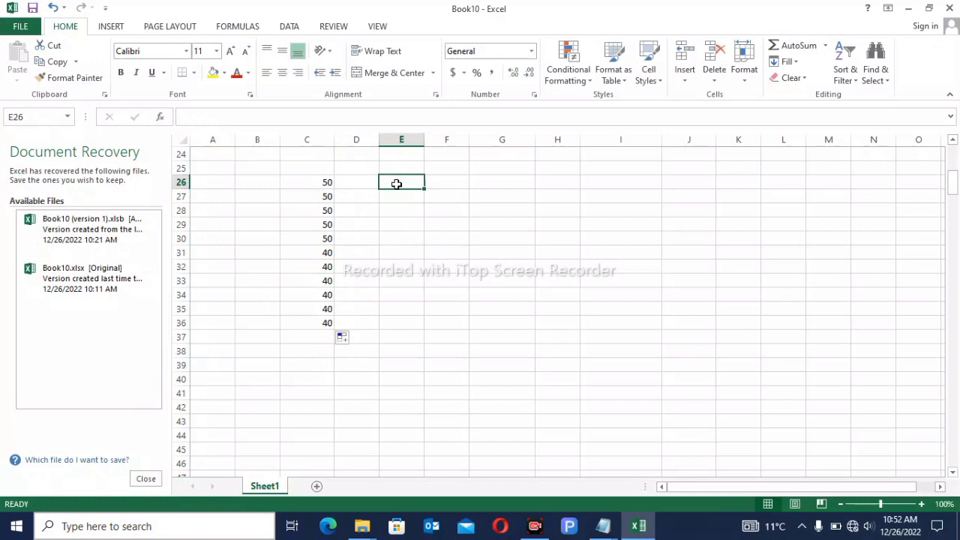
pyautogui.click(397, 165)
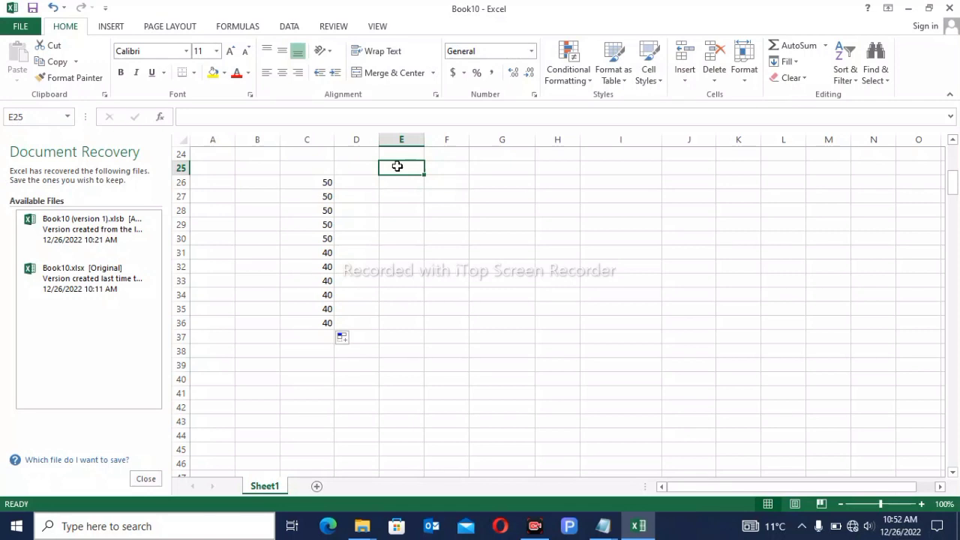
pyautogui.write('10')
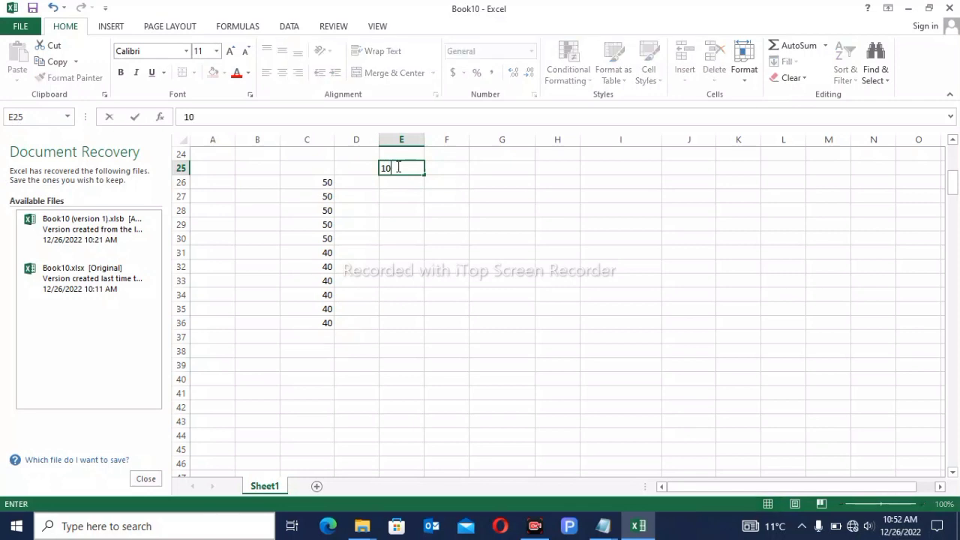
pyautogui.write('%')
pyautogui.press('Return')
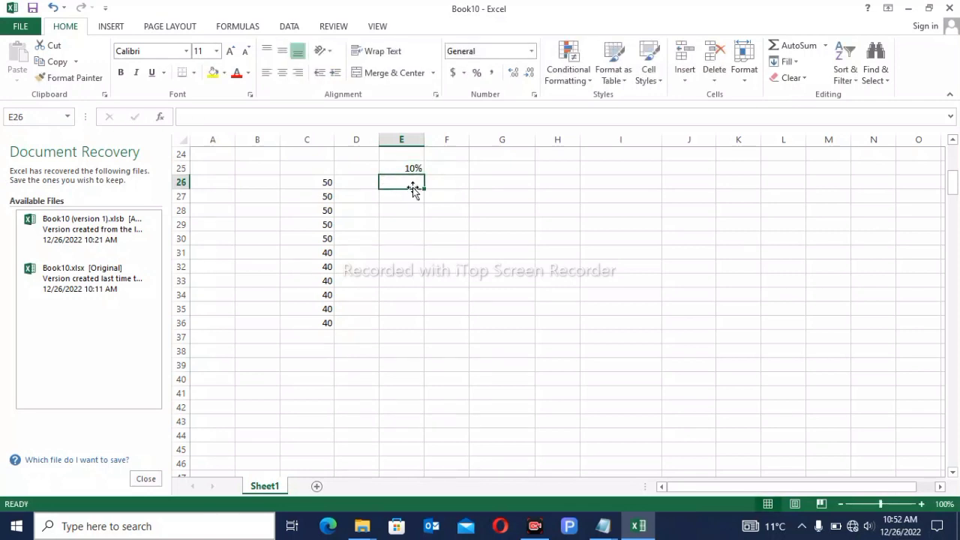
# - Multiply the first value by the percentage in cell E26, using an absolute reference: =$C$26*E25
pyautogui.write('=')
pyautogui.click(326, 183)
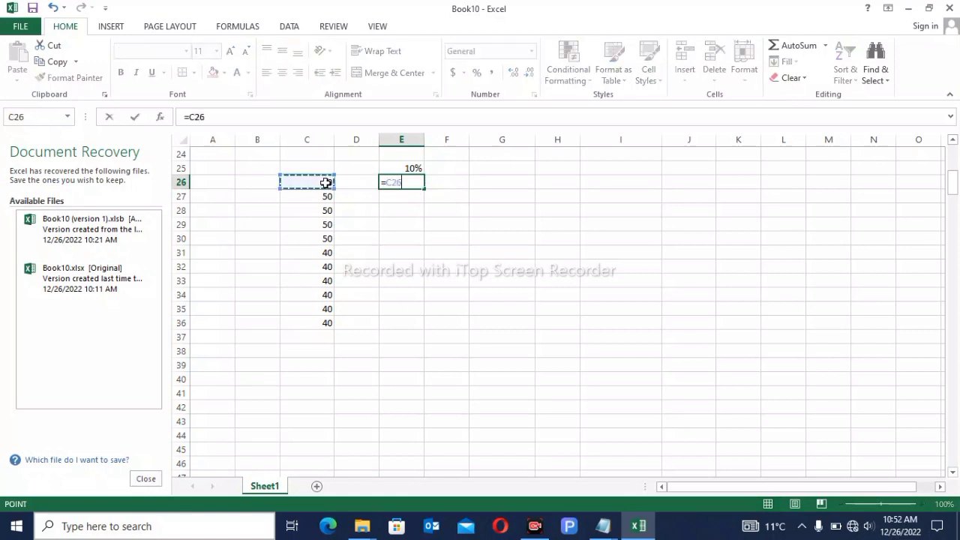
pyautogui.click(386, 182)
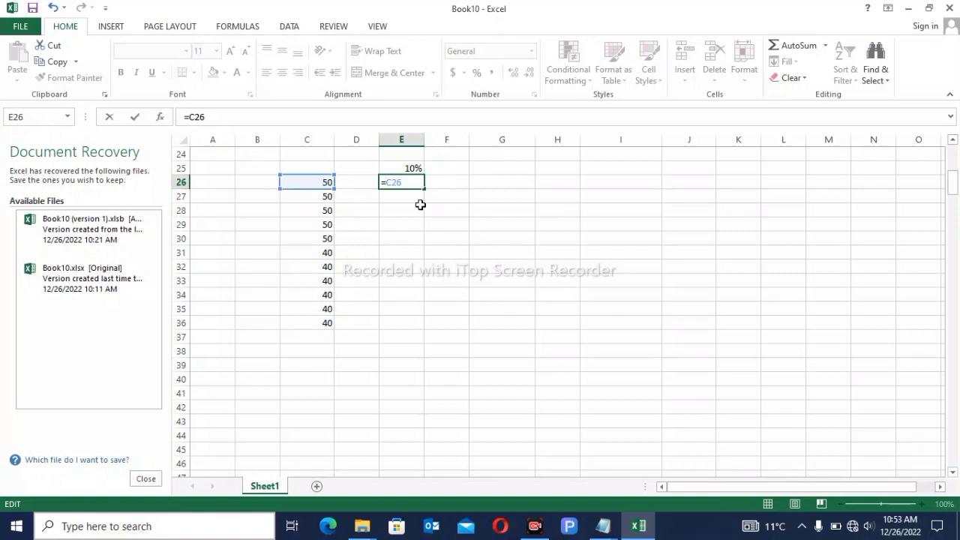
pyautogui.write('$')
pyautogui.click(396, 183)
pyautogui.write('$26*')
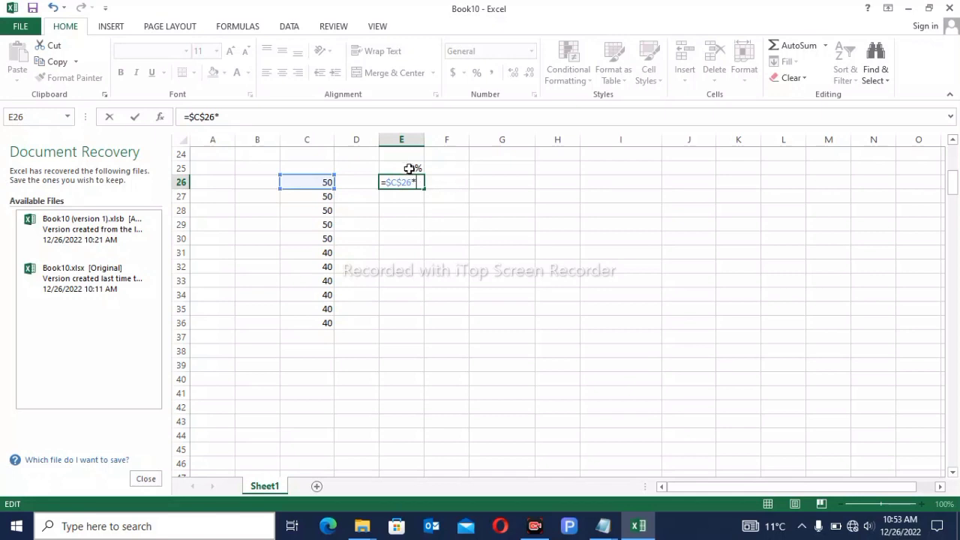
pyautogui.click(409, 170)
pyautogui.press('Return')
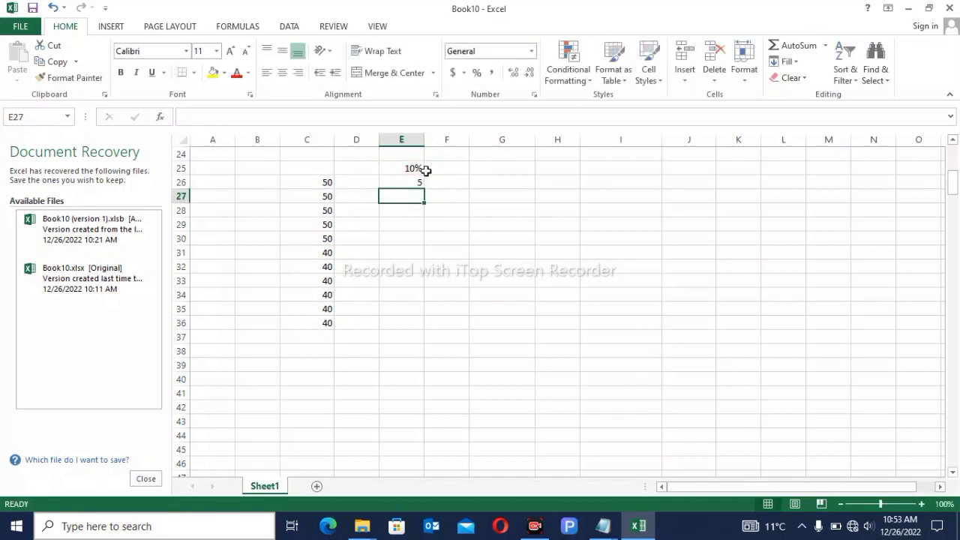
# - Fill the percentage formula from cell E26 down to E36
pyautogui.click(420, 181)
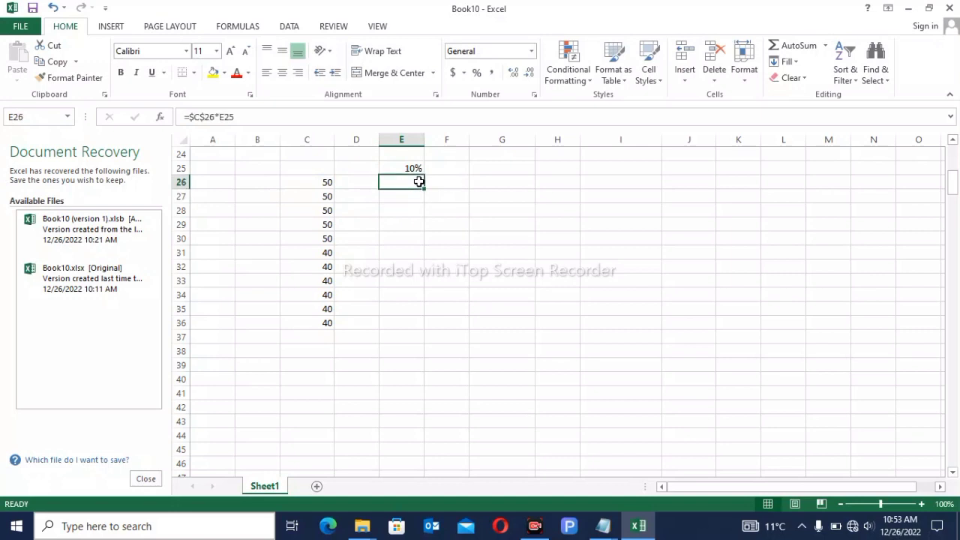
pyautogui.moveTo(423, 189); pyautogui.dragTo(409, 323)
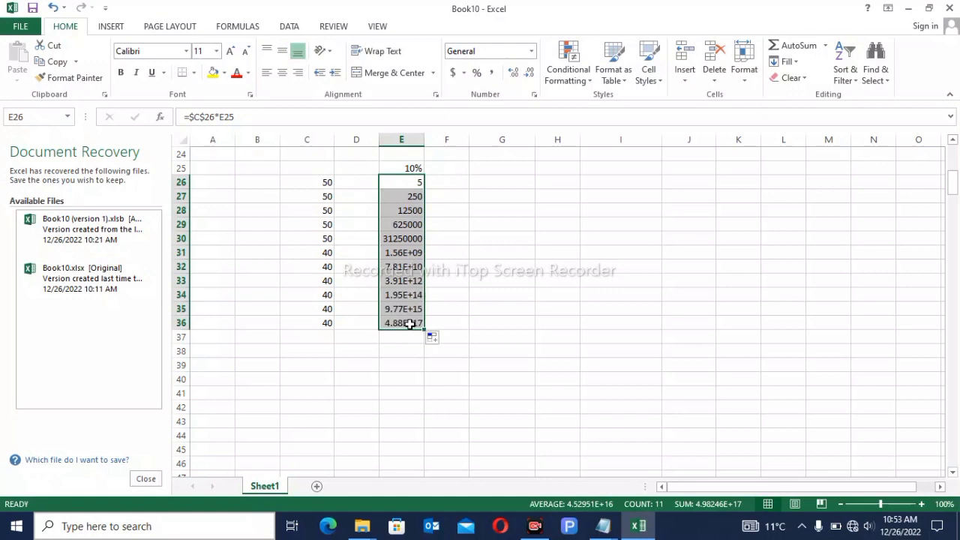
pyautogui.click(411, 185)
pyautogui.moveTo(952, 182); pyautogui.dragTo(957, 207)
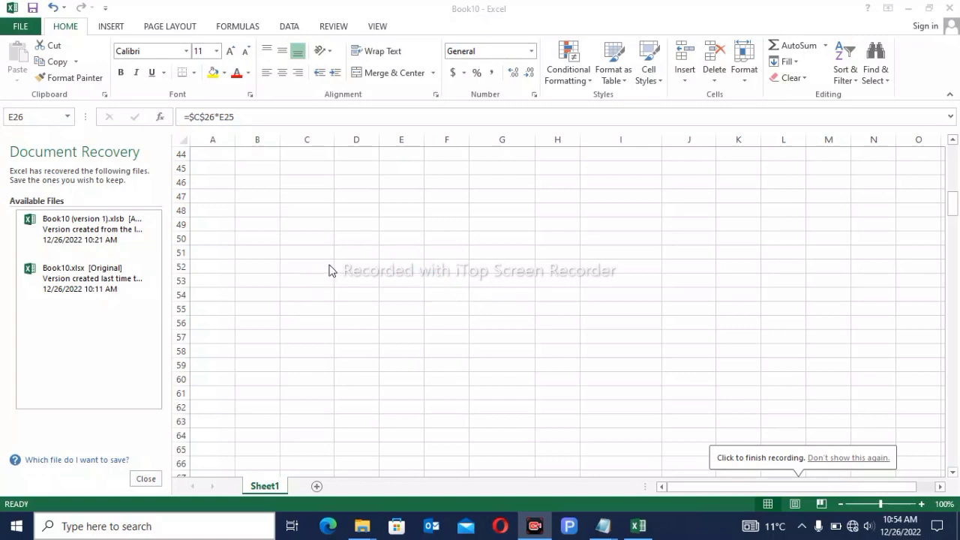
# - Add the headers product, price and day 1 in cells B47, C47 and D47 of the empty area
pyautogui.click(262, 196)
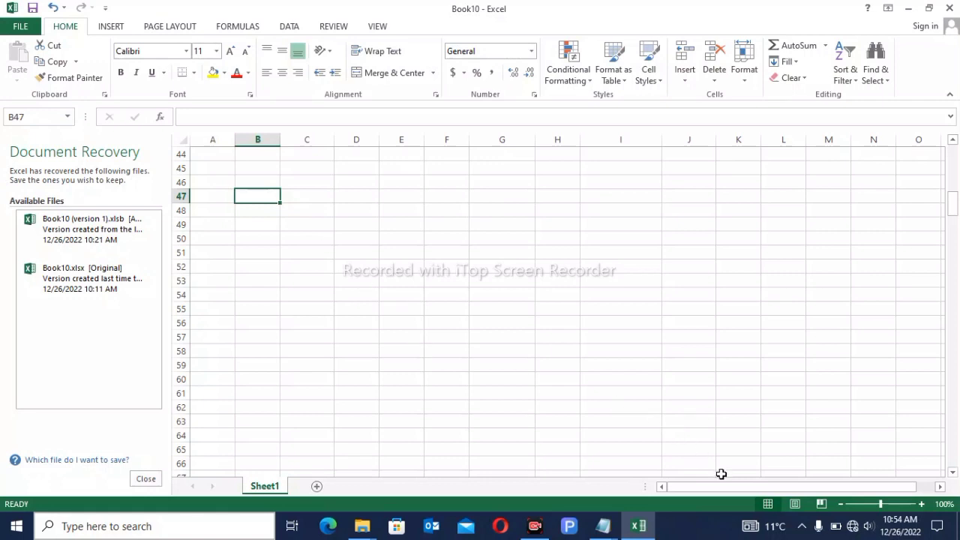
pyautogui.write('pr')
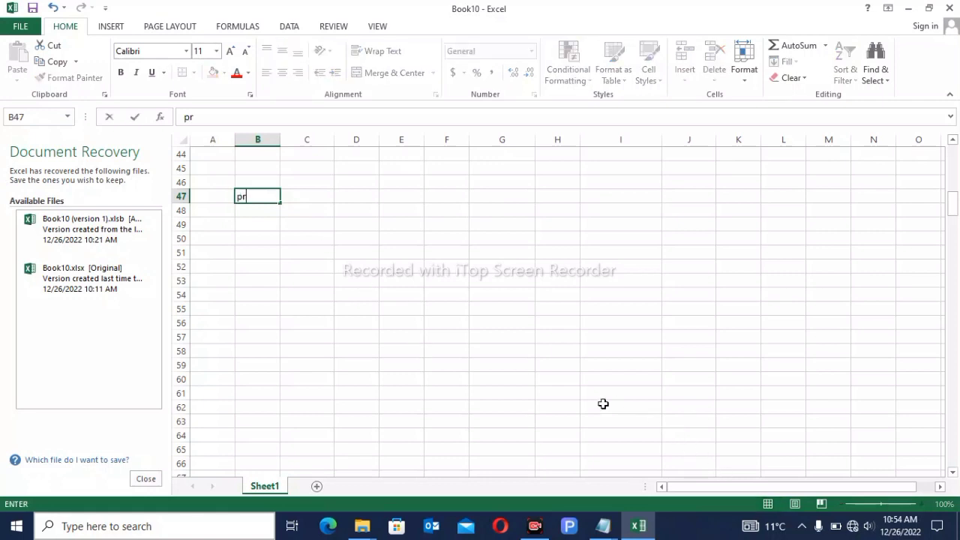
pyautogui.write('oduct')
pyautogui.click(322, 198)
pyautogui.write('price')
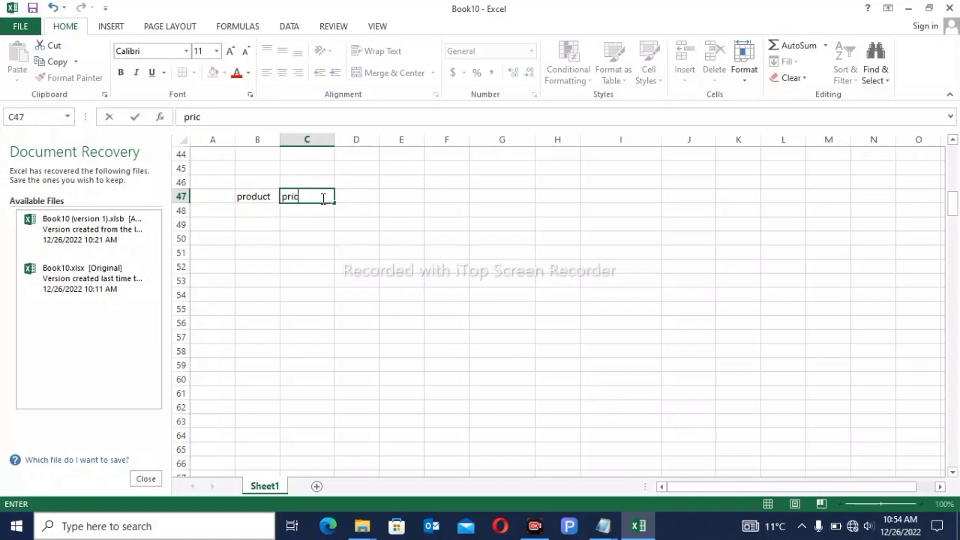
pyautogui.click(366, 196)
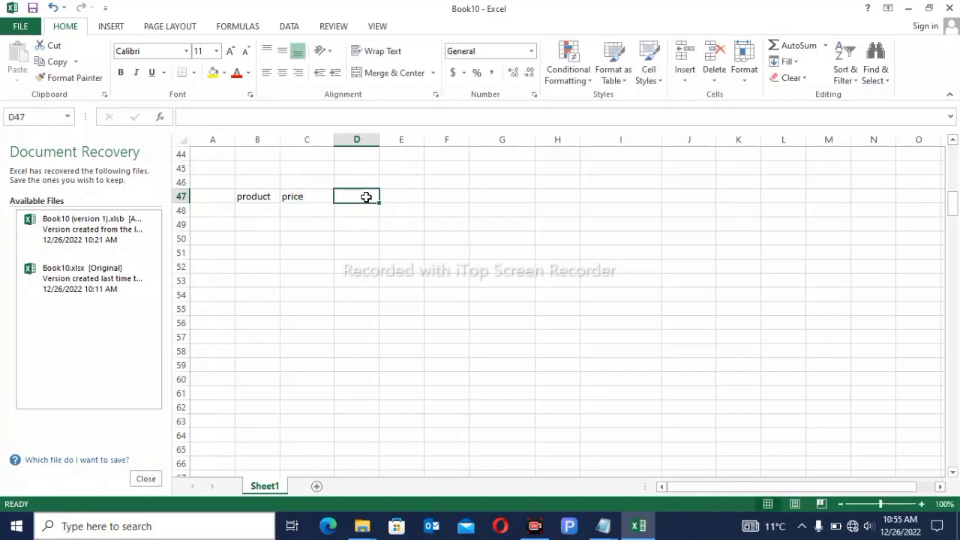
pyautogui.write('day 1')
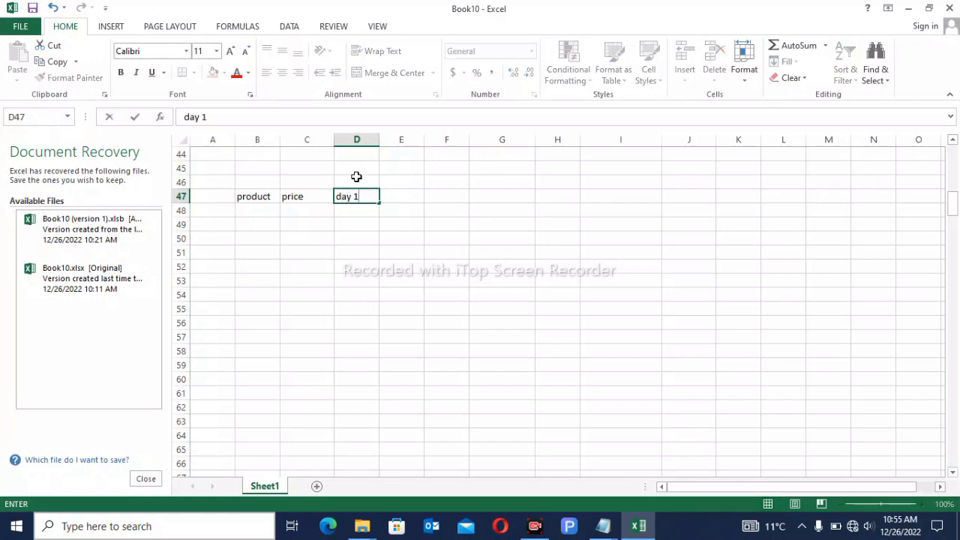
# - Enter a discount of 50% in cell D46, directly above the day 1 header
pyautogui.click(357, 179)
pyautogui.write('10')
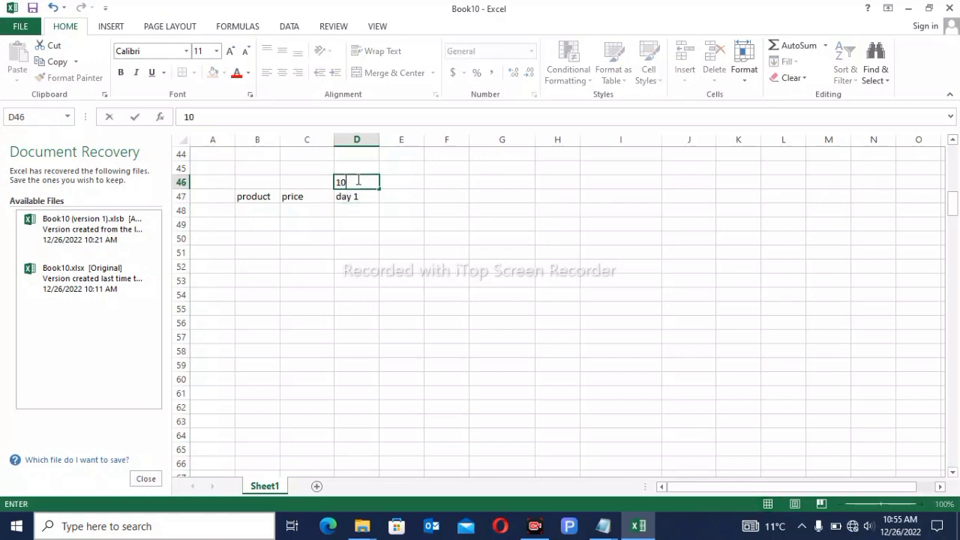
pyautogui.write('%')
pyautogui.press('BackSpace')
pyautogui.press('BackSpace')
pyautogui.press('BackSpace')
pyautogui.write('50%')
# - Enter the header day in cell E47 and the discount 25% above it in E46
pyautogui.click(401, 197)
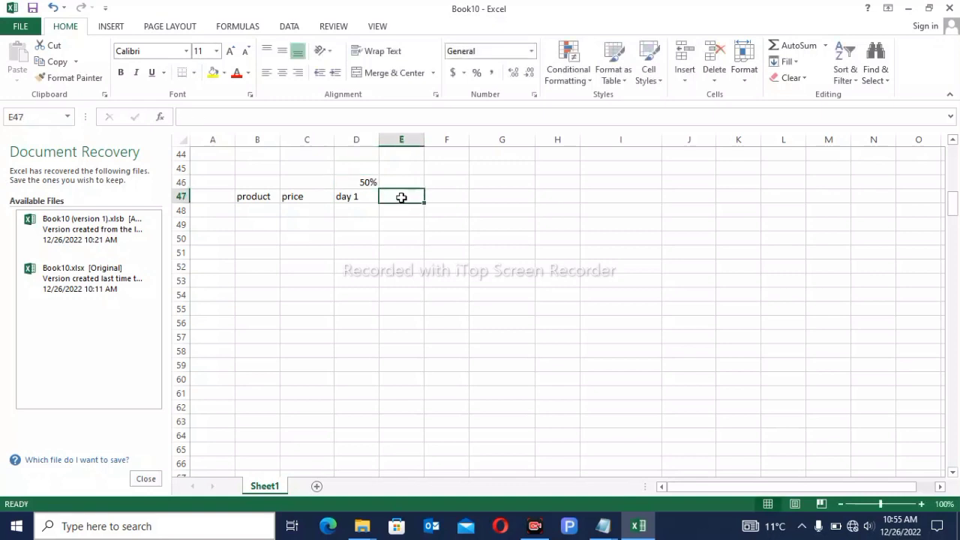
pyautogui.write('day')
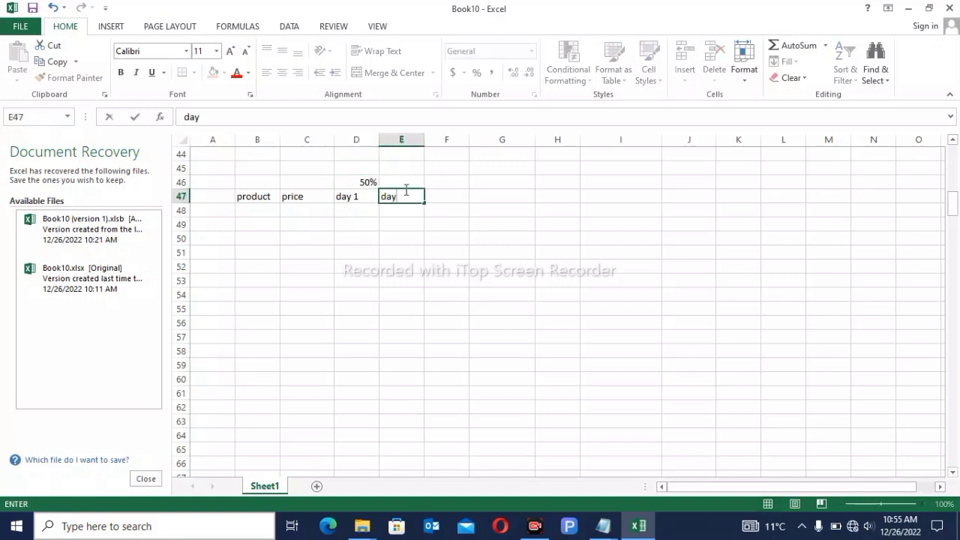
pyautogui.click(403, 182)
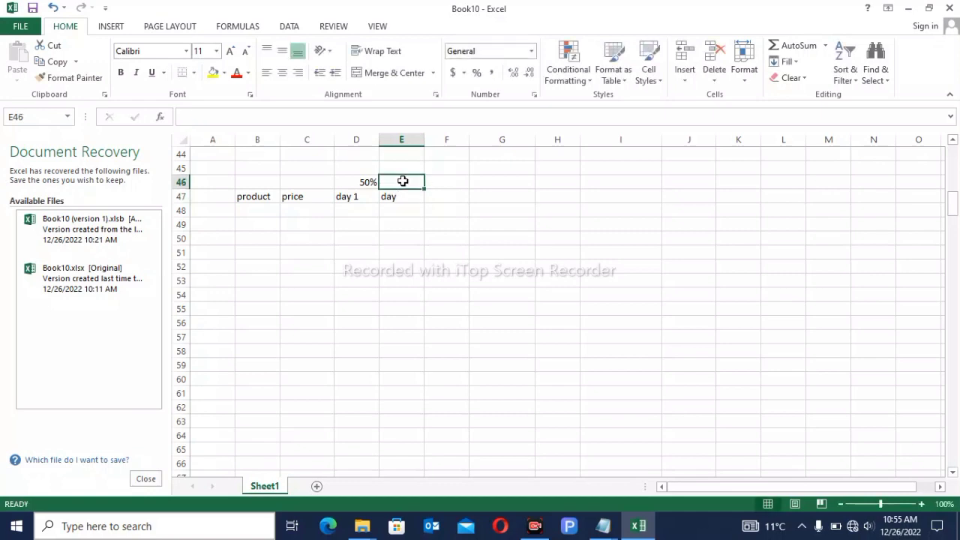
pyautogui.write('25%')
# - Enter the header day 3 in cell F47 and the discount 10% above it in F46
pyautogui.moveTo(450, 184); pyautogui.dragTo(448, 195)
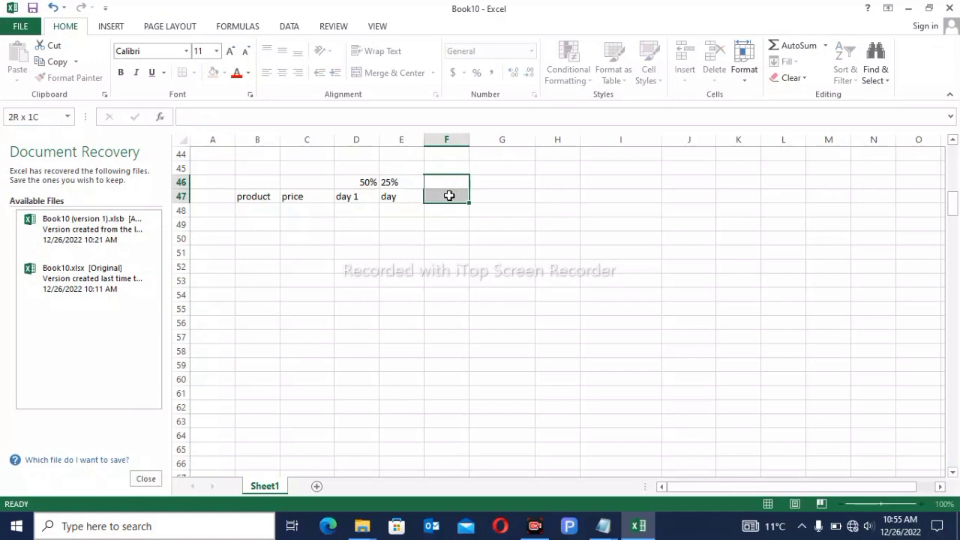
pyautogui.click(448, 195)
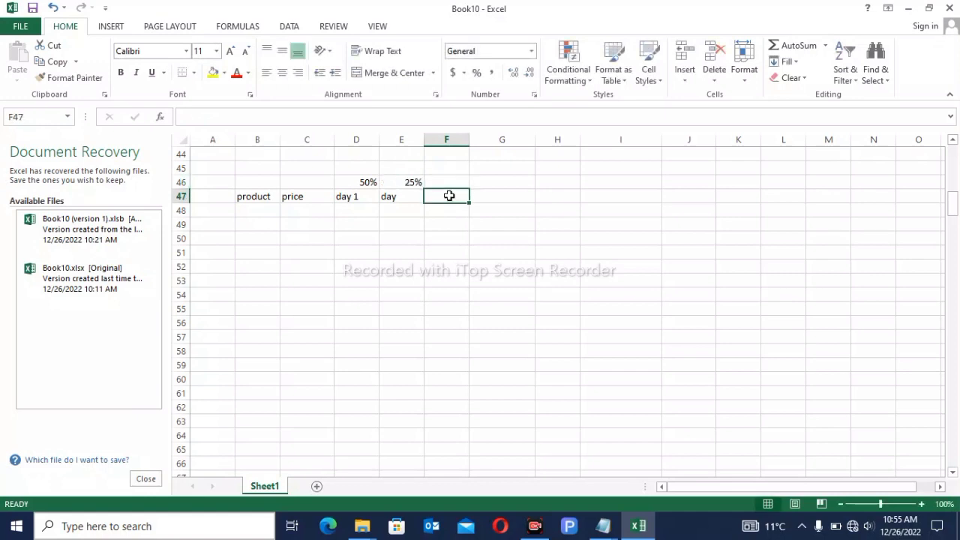
pyautogui.write('day 3')
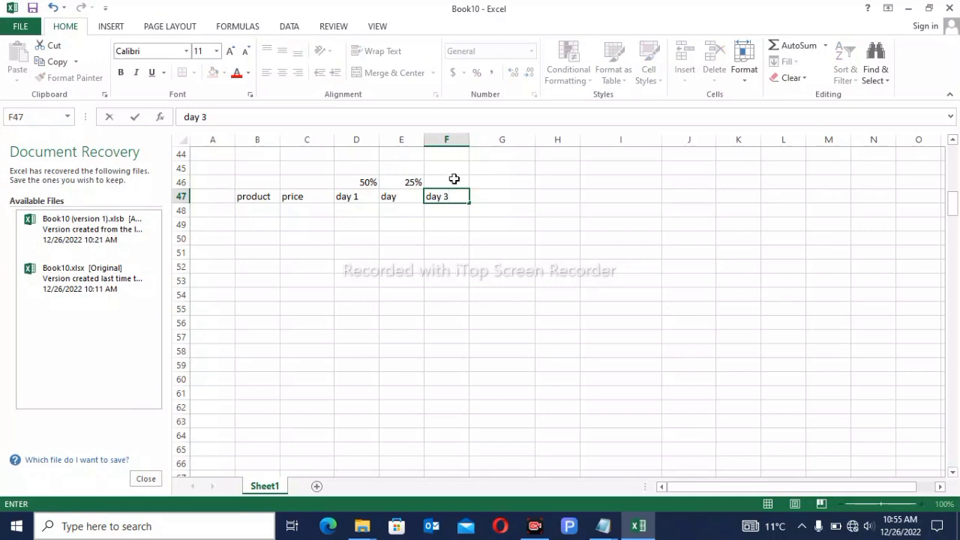
pyautogui.click(454, 179)
pyautogui.write('10%')
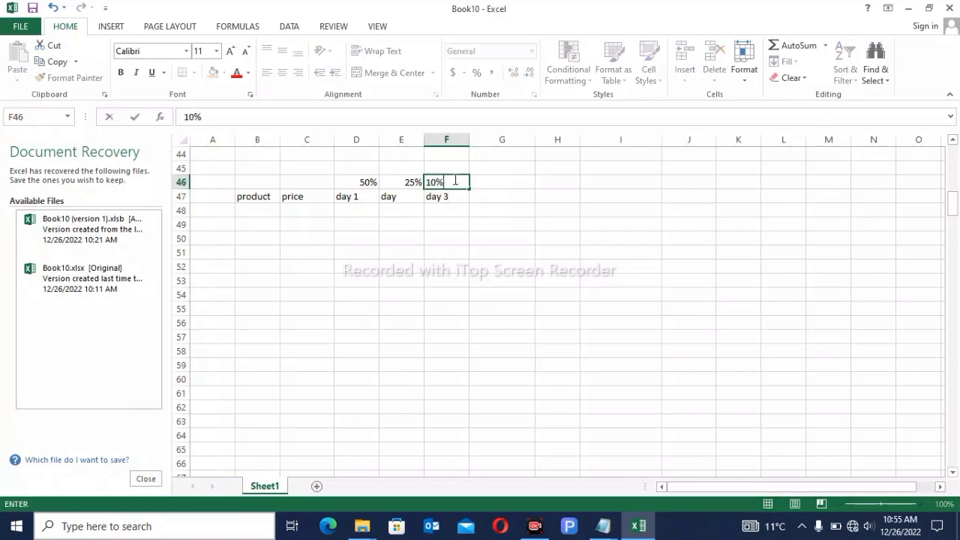
pyautogui.click(464, 206)
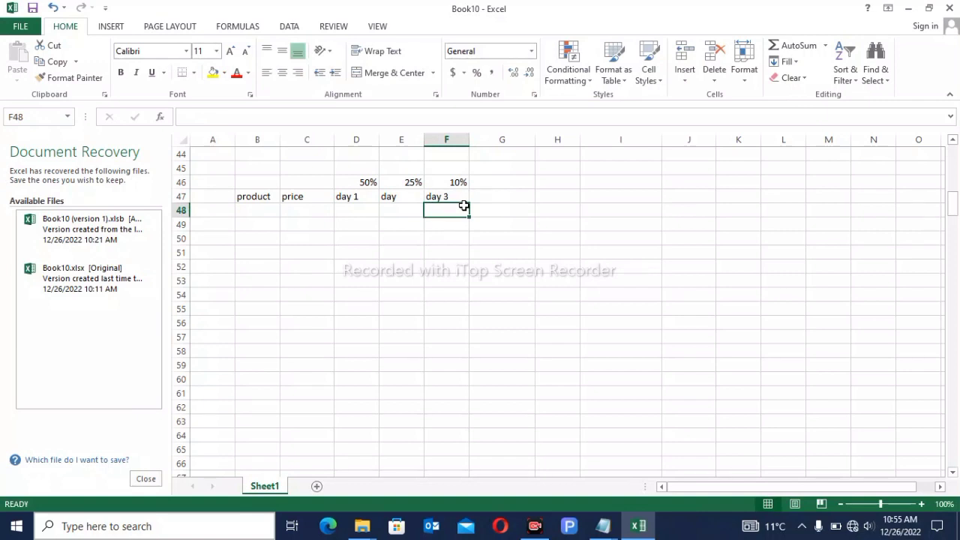
# - List the products cell, pc, lap and airp in cells B49 through B52 under the product header
pyautogui.click(250, 221)
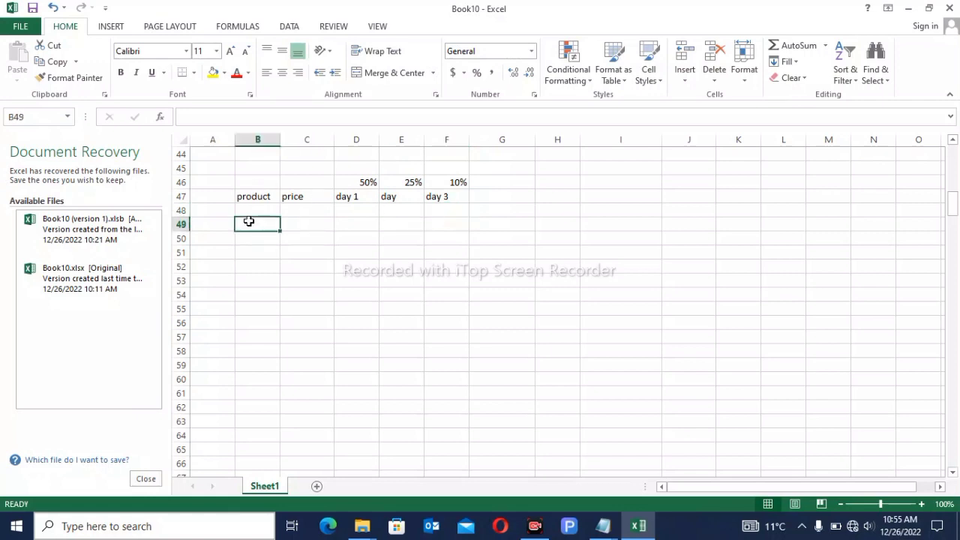
pyautogui.write('cell')
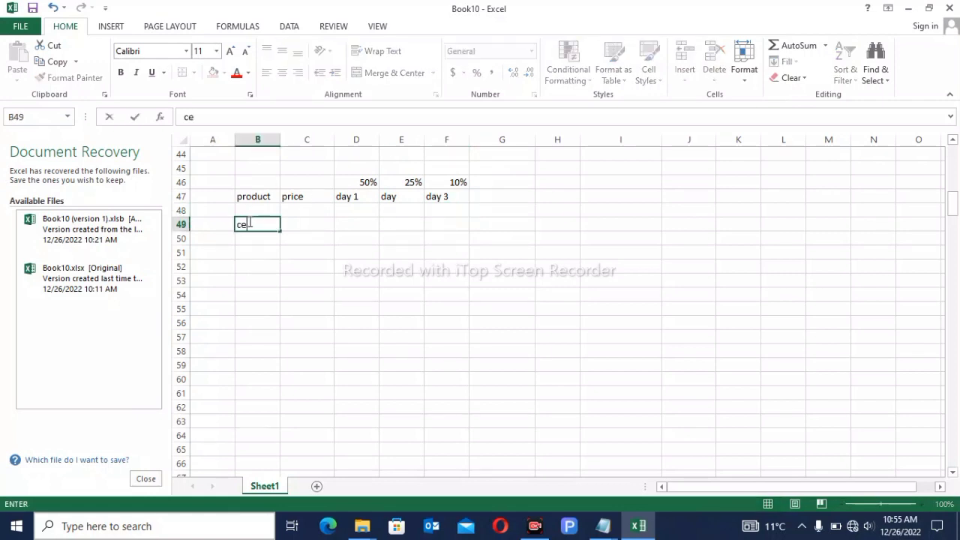
pyautogui.press('Return')
pyautogui.write('pc')
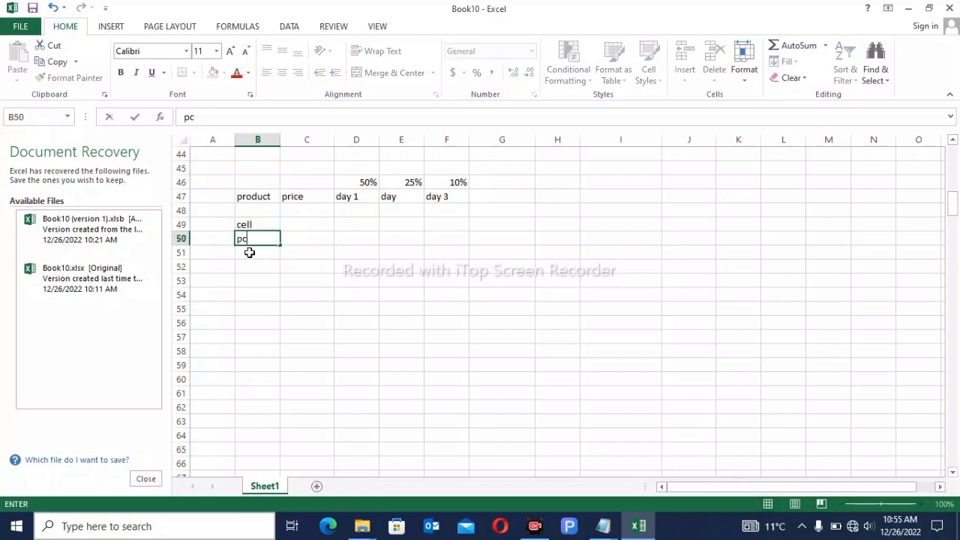
pyautogui.press('Return')
pyautogui.write('lap')
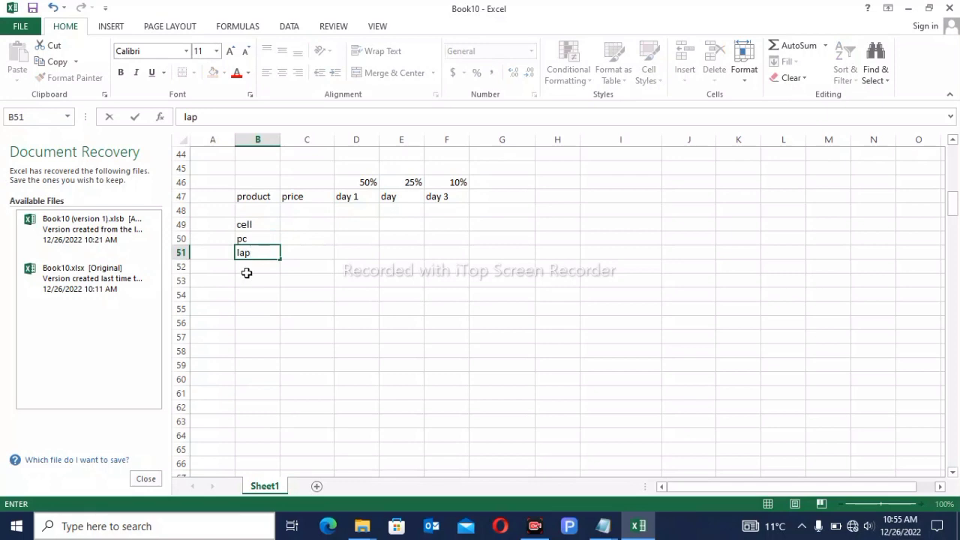
pyautogui.click(252, 269)
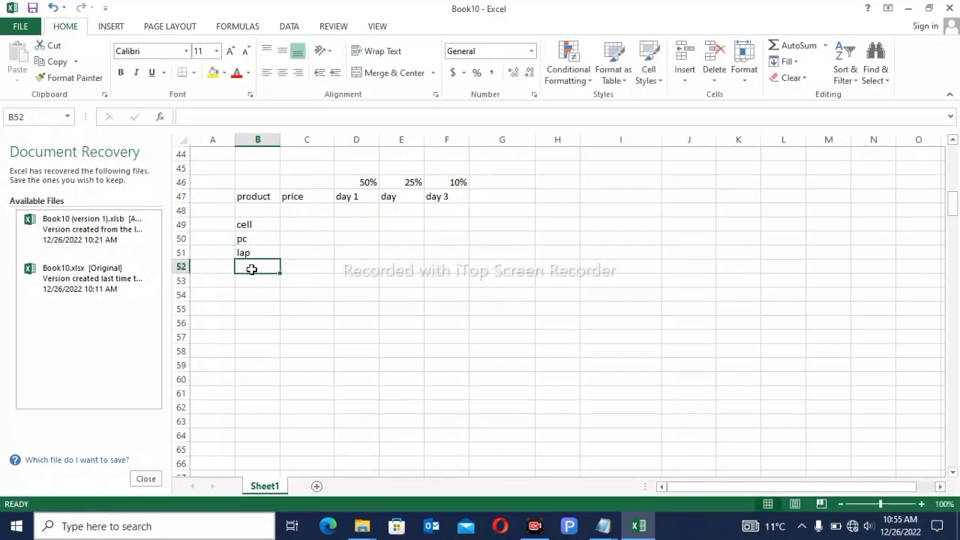
pyautogui.write('ai')
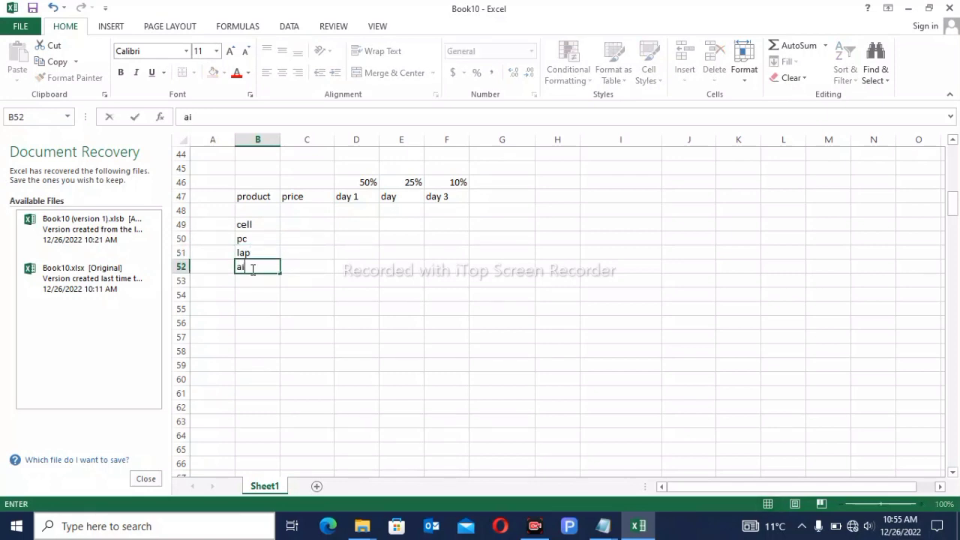
pyautogui.write('rp')
# - Enter the prices 500, 5000, 10000 and 200 in cells C49 through C52
pyautogui.click(301, 223)
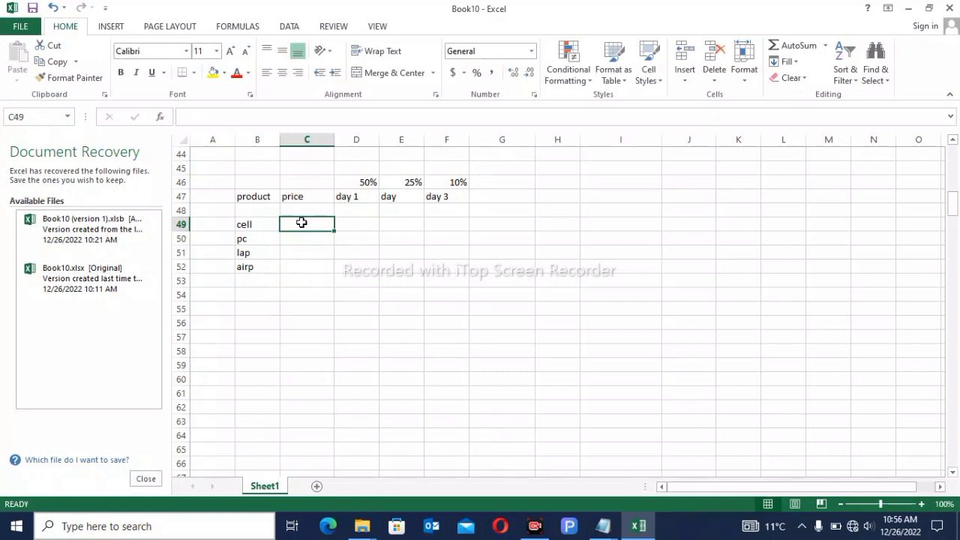
pyautogui.write('500')
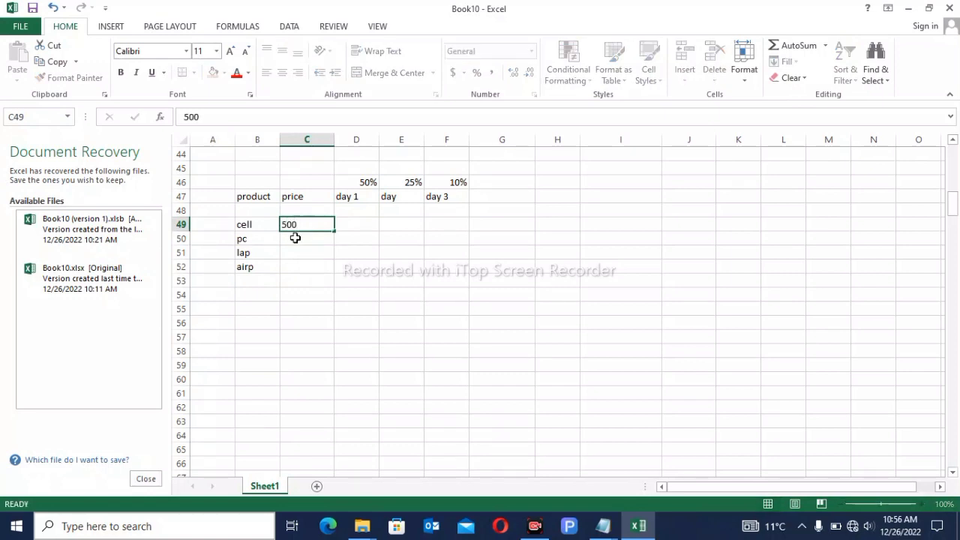
pyautogui.click(295, 238)
pyautogui.write('5000')
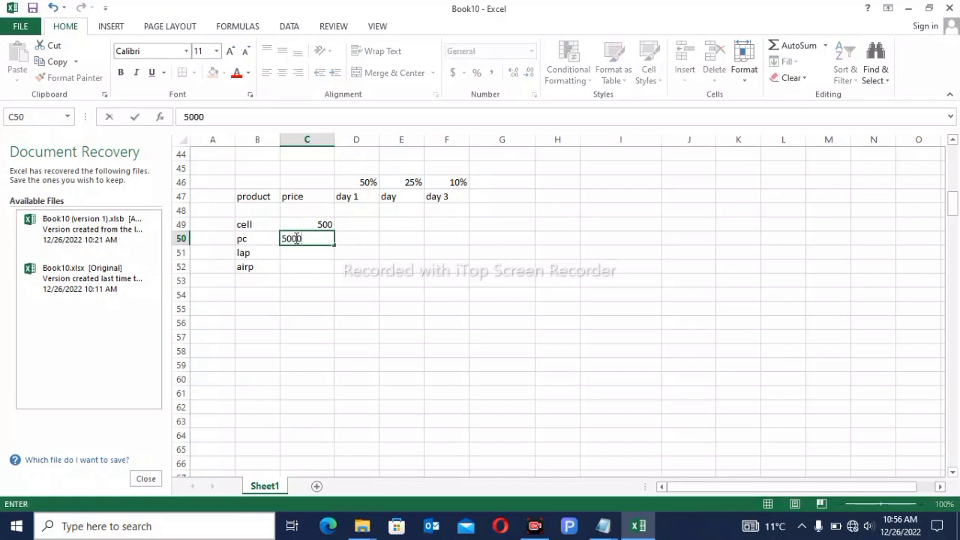
pyautogui.click(297, 252)
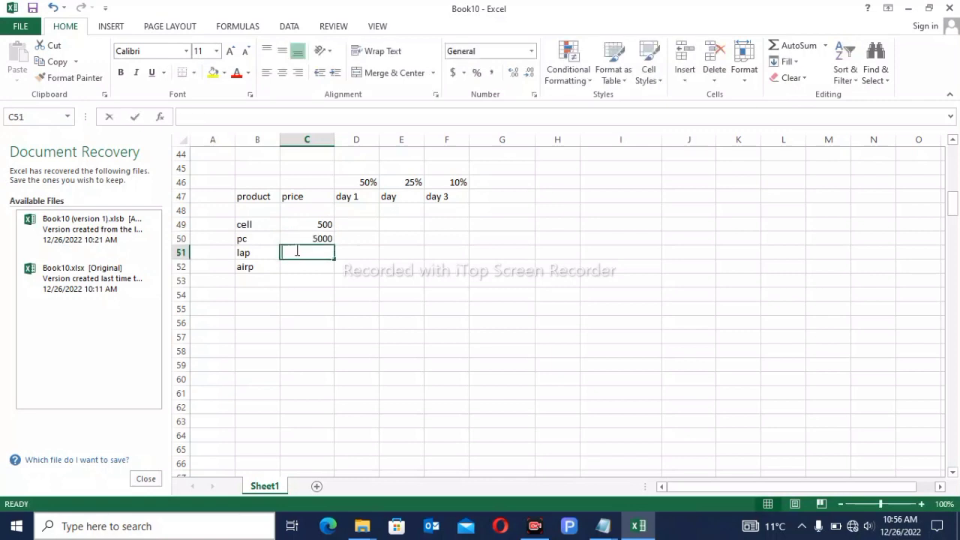
pyautogui.write('10000')
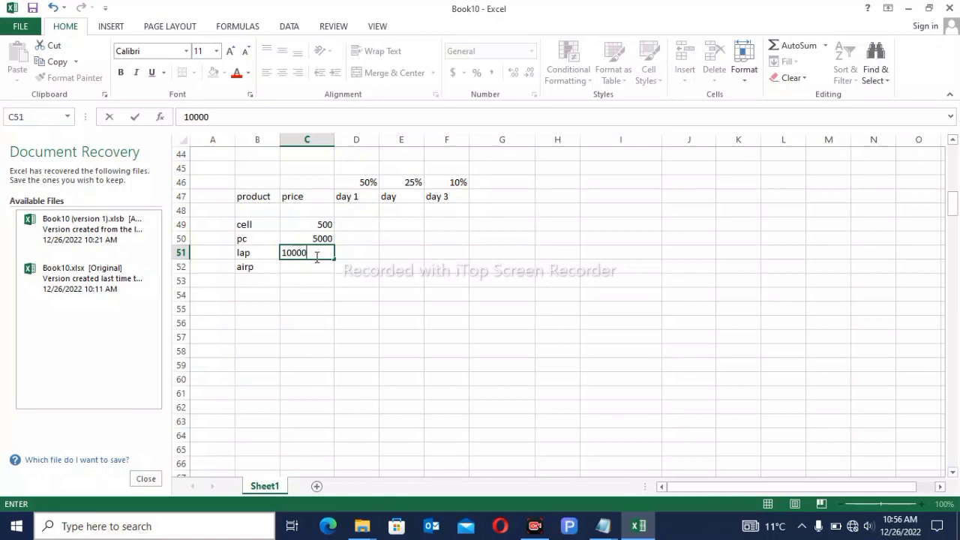
pyautogui.click(306, 268)
pyautogui.write('200')
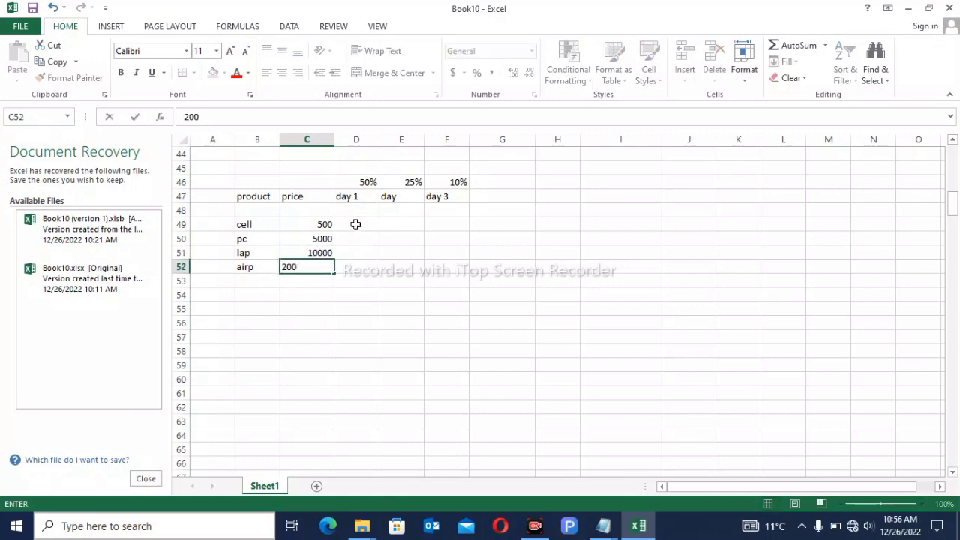
# - In cell D49, write the day 1 discounted price formula =C49*(1-D46)
pyautogui.click(356, 225)
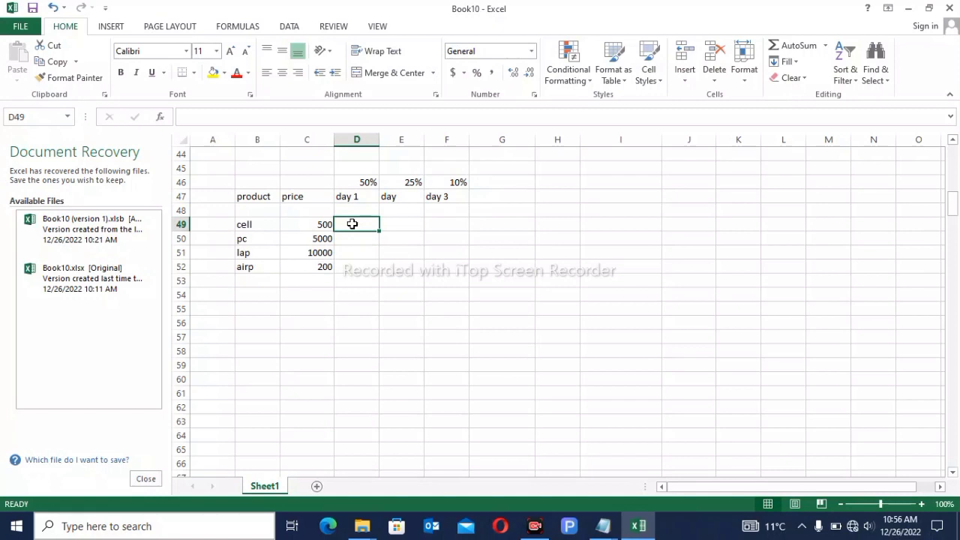
pyautogui.write('=')
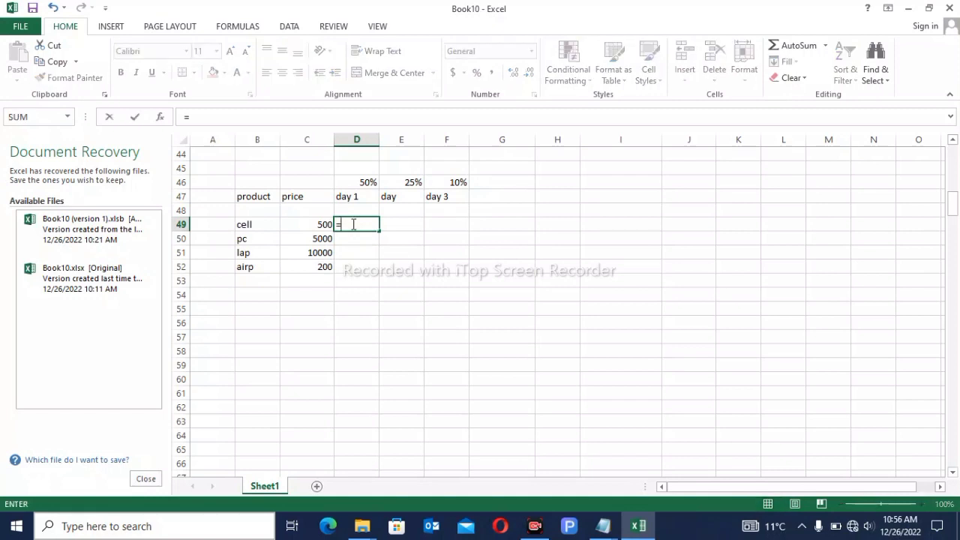
pyautogui.click(324, 227)
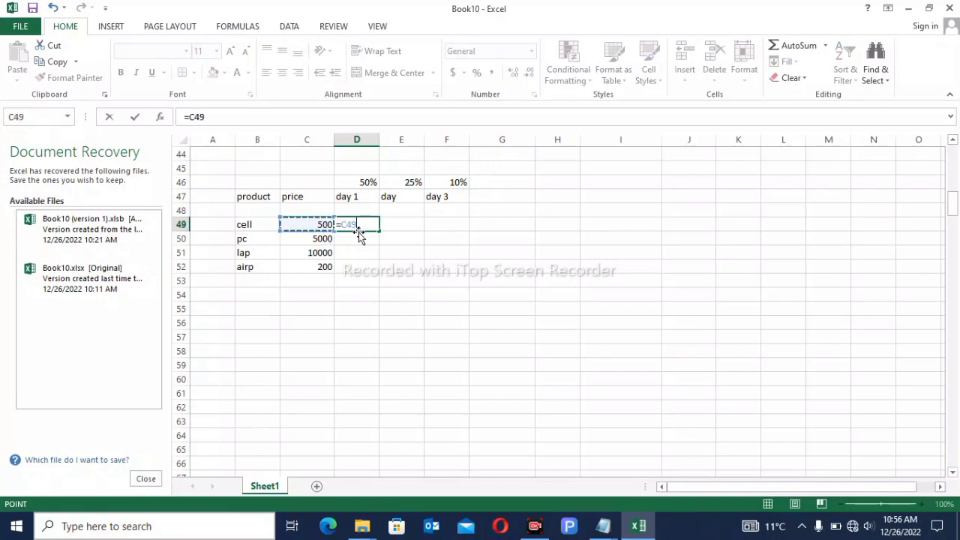
pyautogui.write('*')
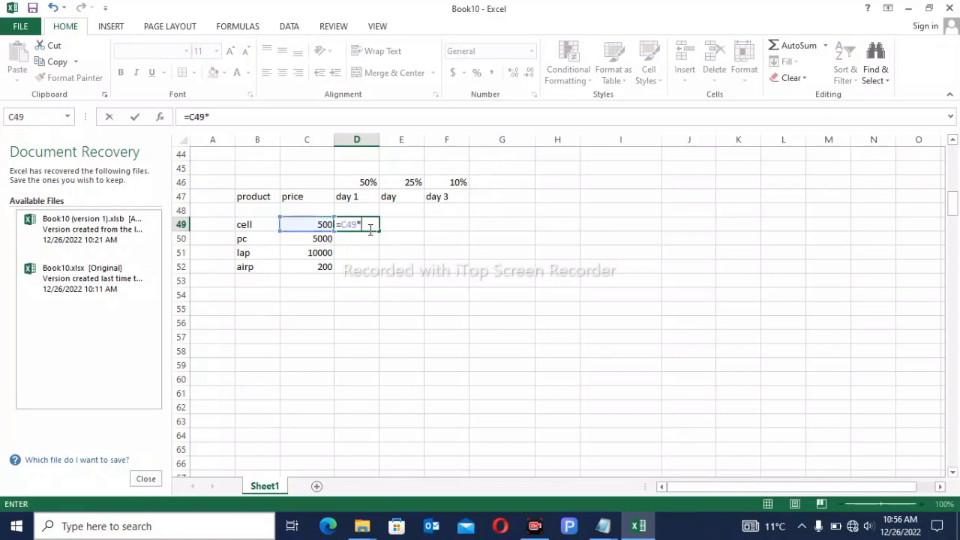
pyautogui.write('(1-')
pyautogui.click(369, 185)
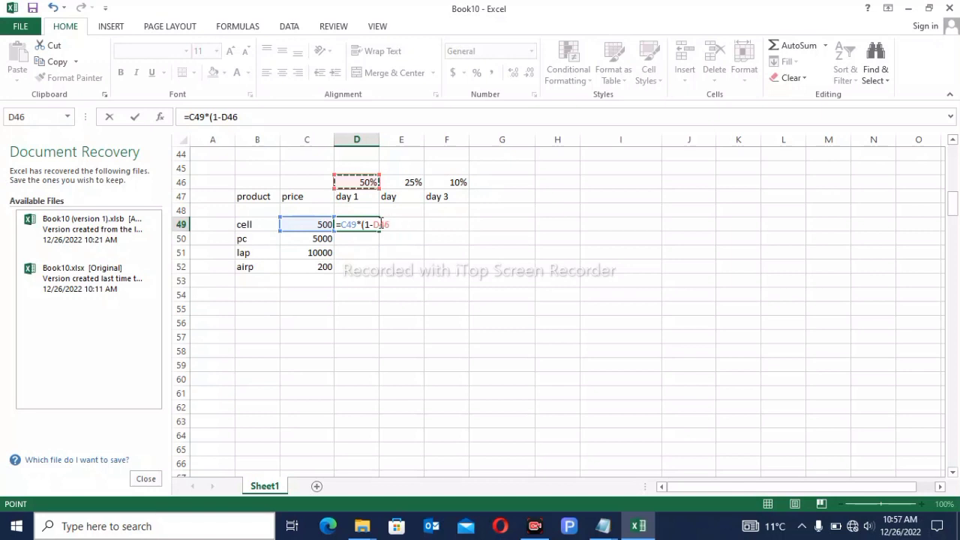
pyautogui.write(')')
# - Lock the discount's row and the price's column so the D49 formula reads =$C49*(1-D$46), and commit it
pyautogui.click(380, 224)
pyautogui.write('$')
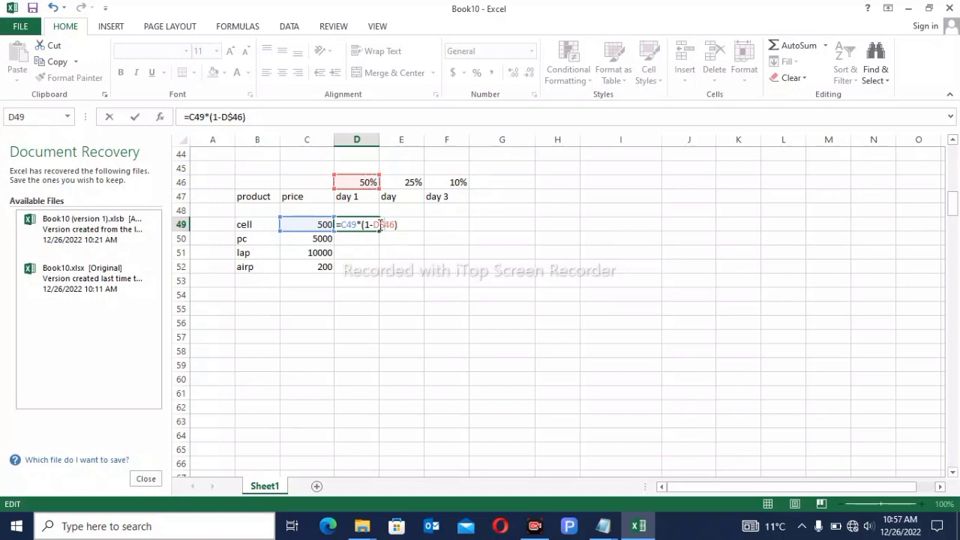
pyautogui.click(339, 224)
pyautogui.write('$')
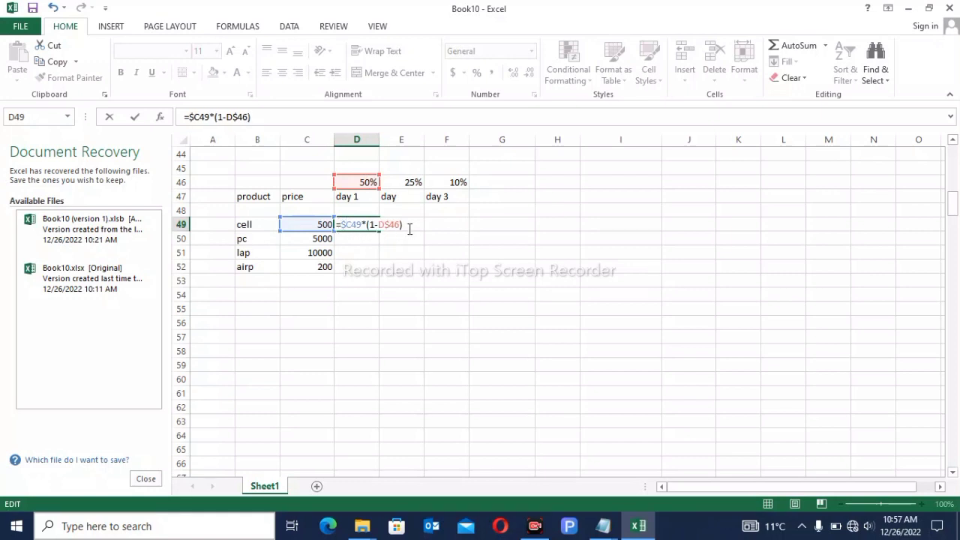
pyautogui.press('Return')
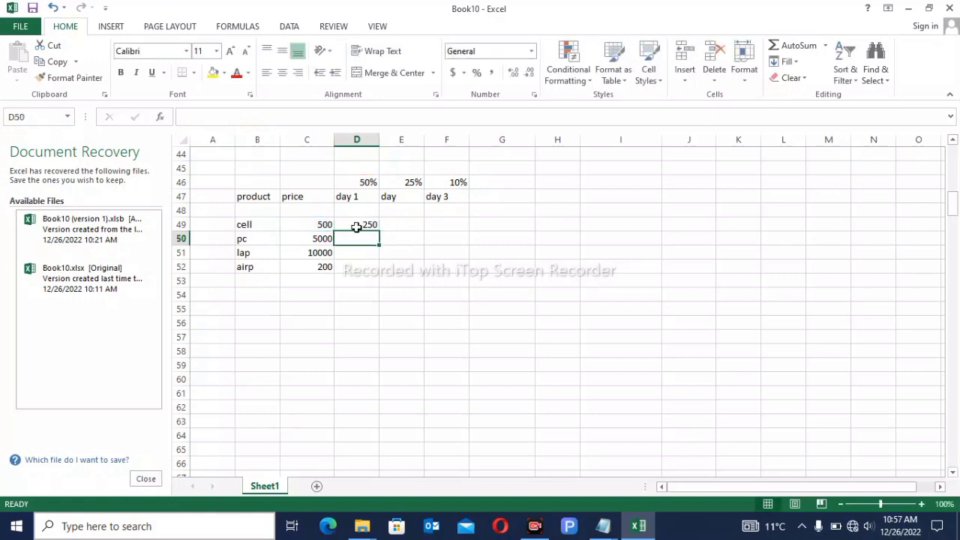
pyautogui.click(370, 224)
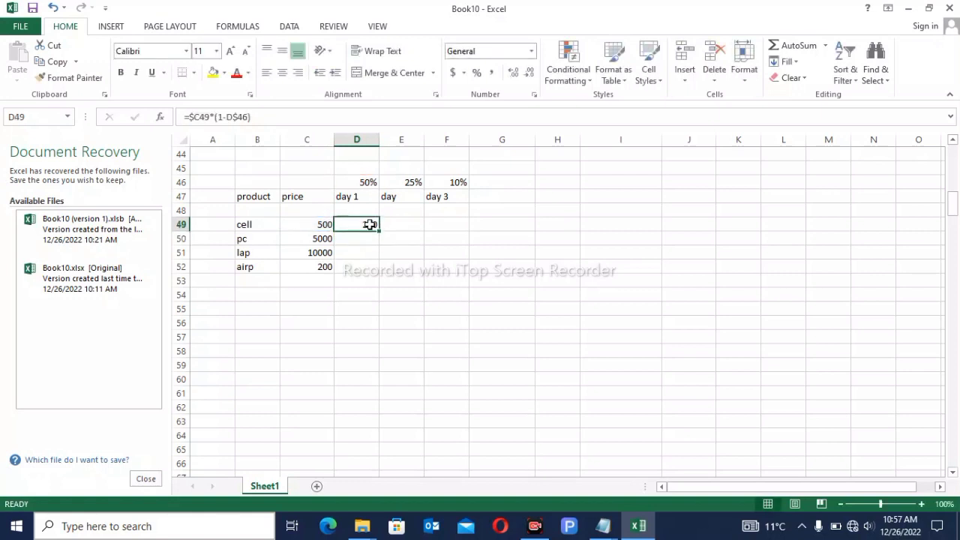
# - Fill the discounted price formula from D49 down through D52 and complete the header in cell E47 as day 2
pyautogui.moveTo(378, 231); pyautogui.dragTo(370, 267)
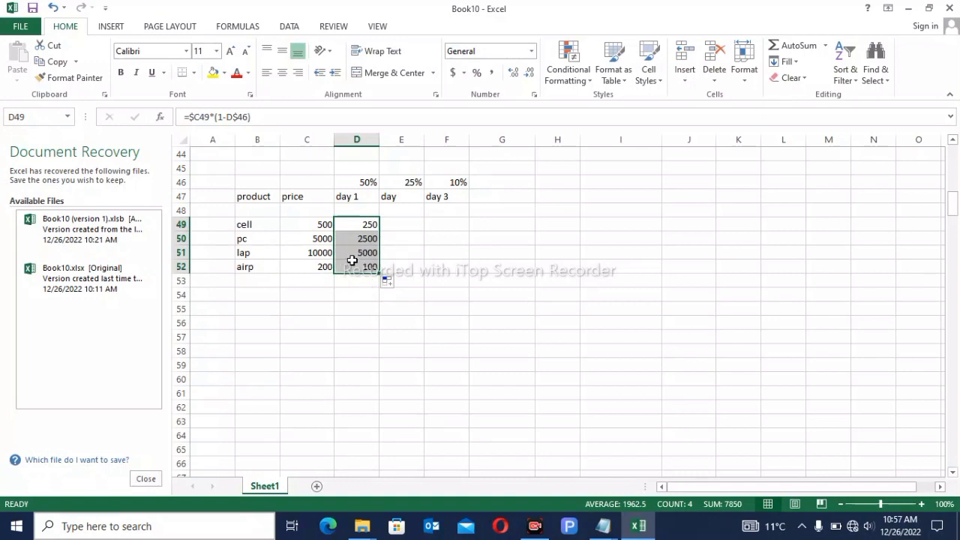
pyautogui.click(402, 224)
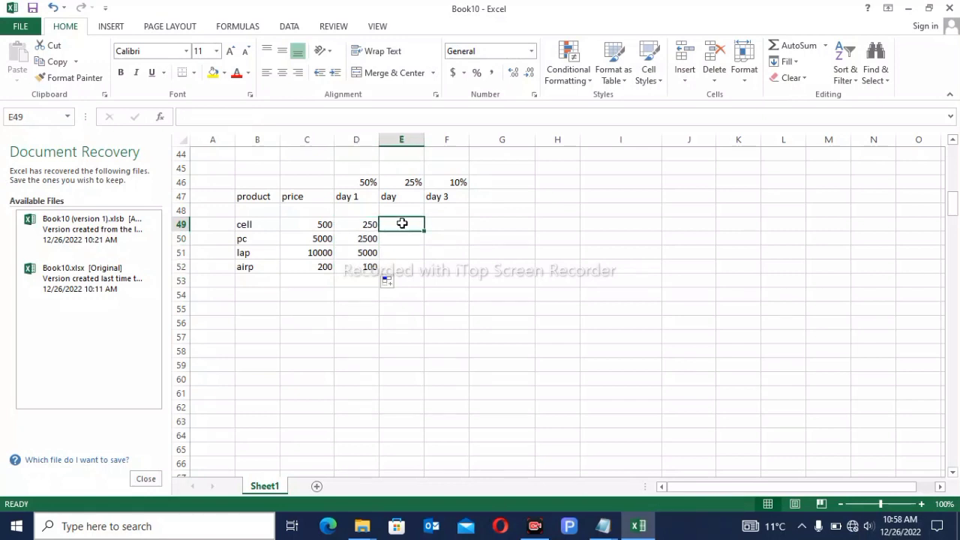
pyautogui.click(400, 198)
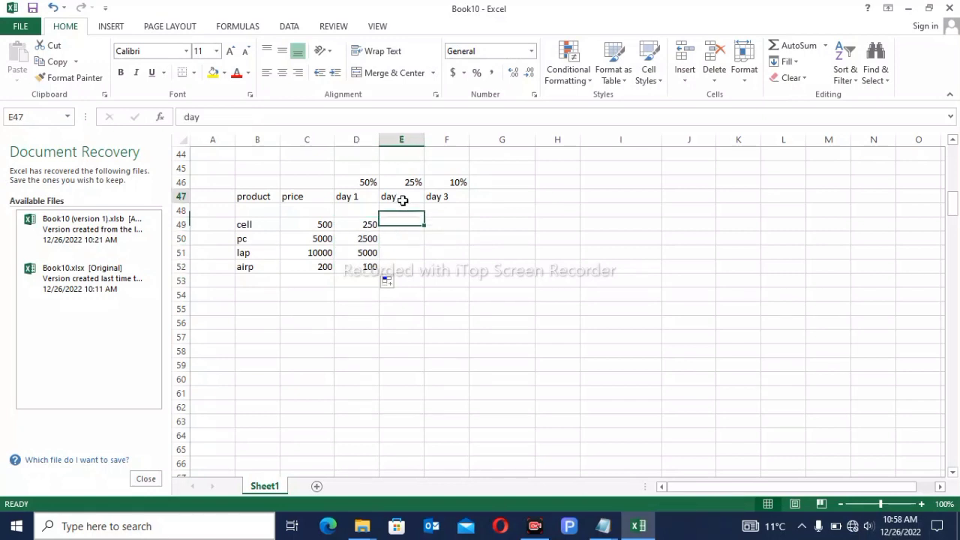
pyautogui.write('2')
pyautogui.press('BackSpace')
pyautogui.write('day 2')
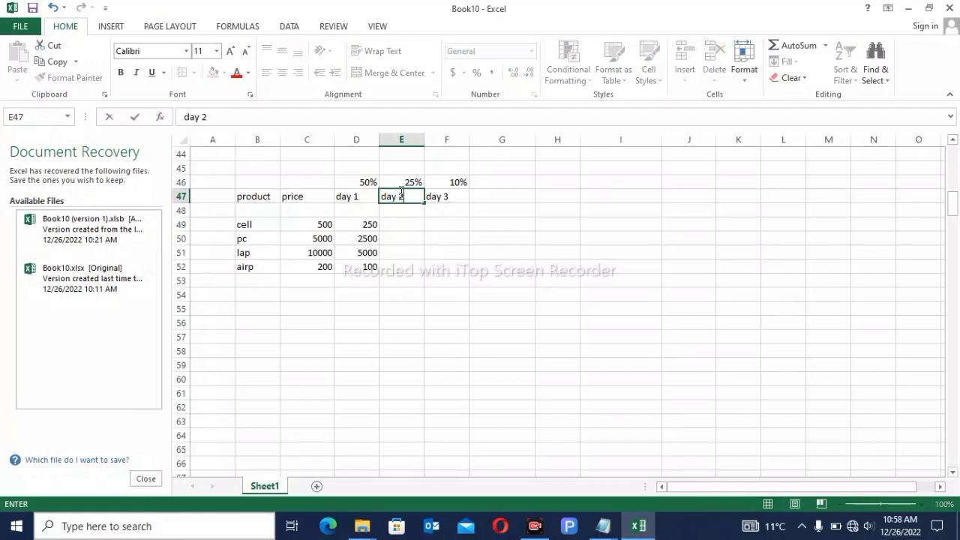
# - In cell E49, write the day 2 price formula =C49*(1-E46) with relative references and fill it down through E52
pyautogui.click(402, 224)
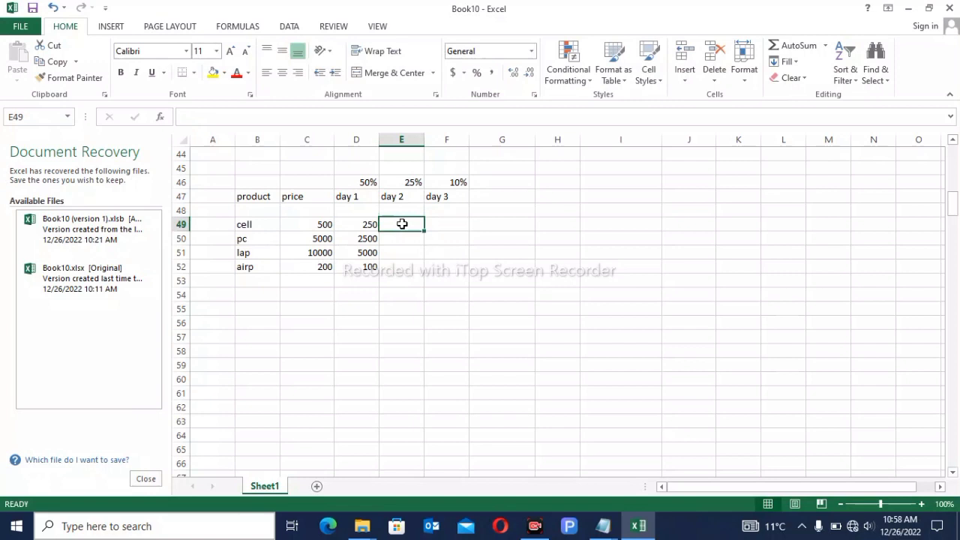
pyautogui.write('+')
pyautogui.press('BackSpace')
pyautogui.write('=')
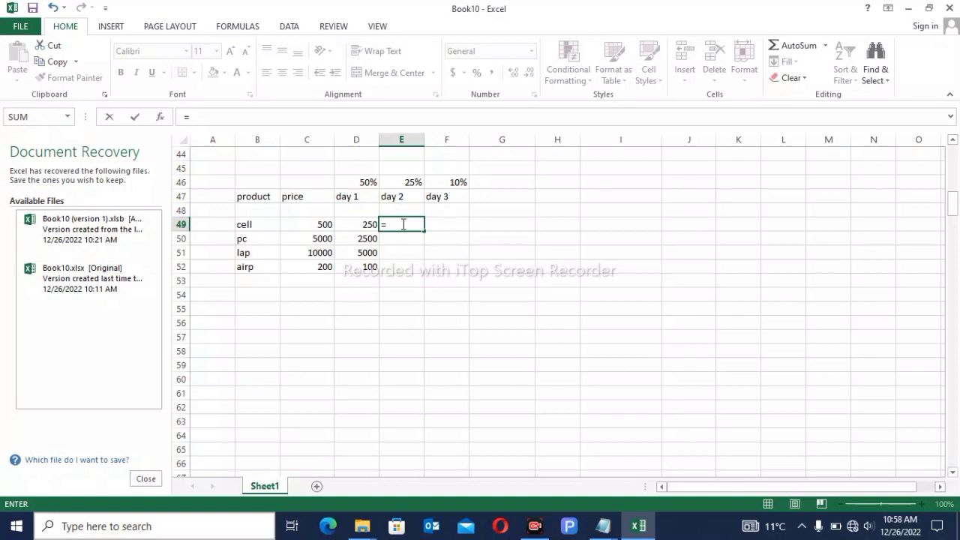
pyautogui.press('BackSpace')
pyautogui.write('=')
pyautogui.click(328, 227)
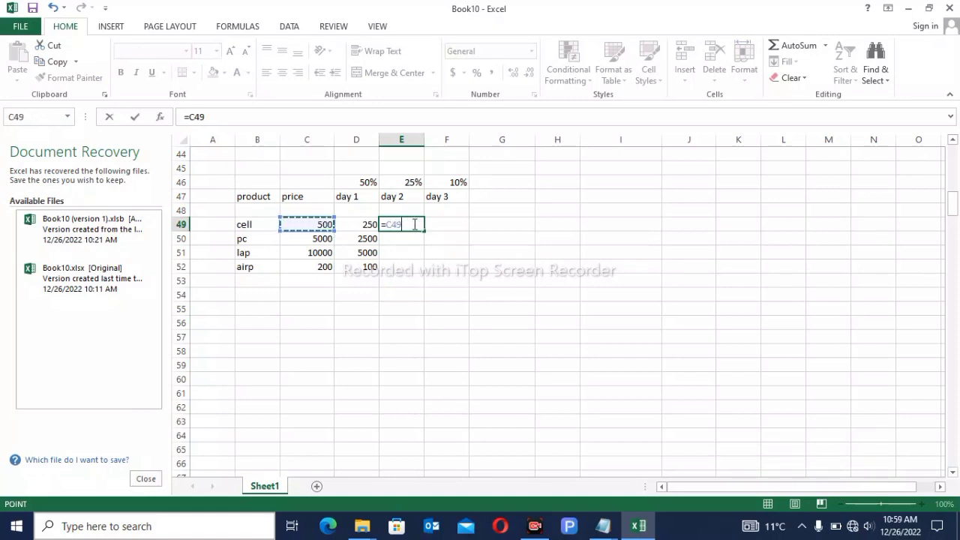
pyautogui.write('*()')
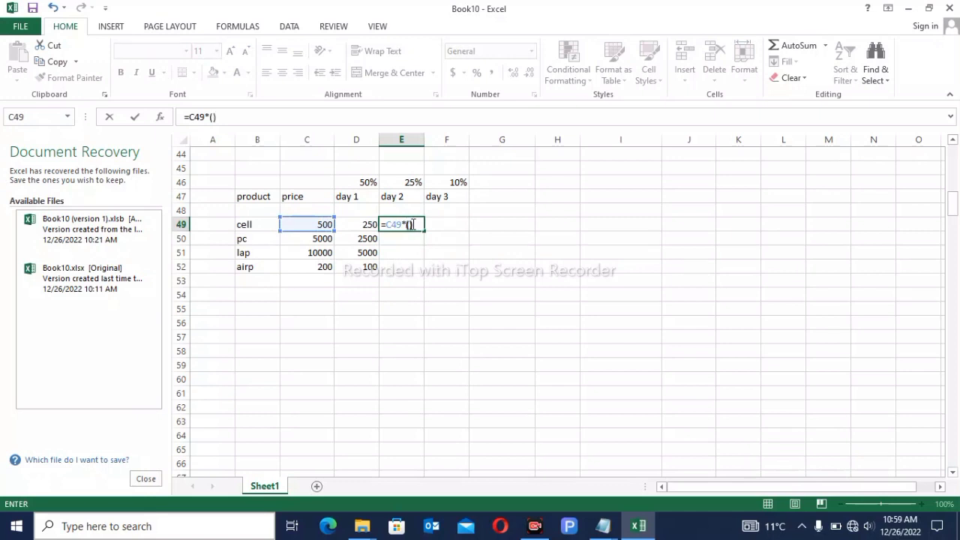
pyautogui.click(410, 223)
pyautogui.write('1-')
pyautogui.click(411, 182)
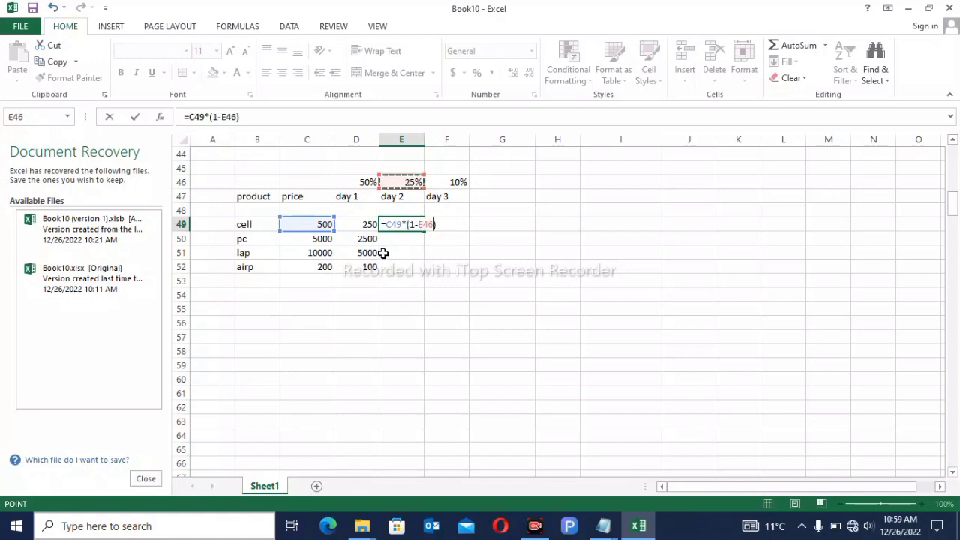
pyautogui.press('Return')
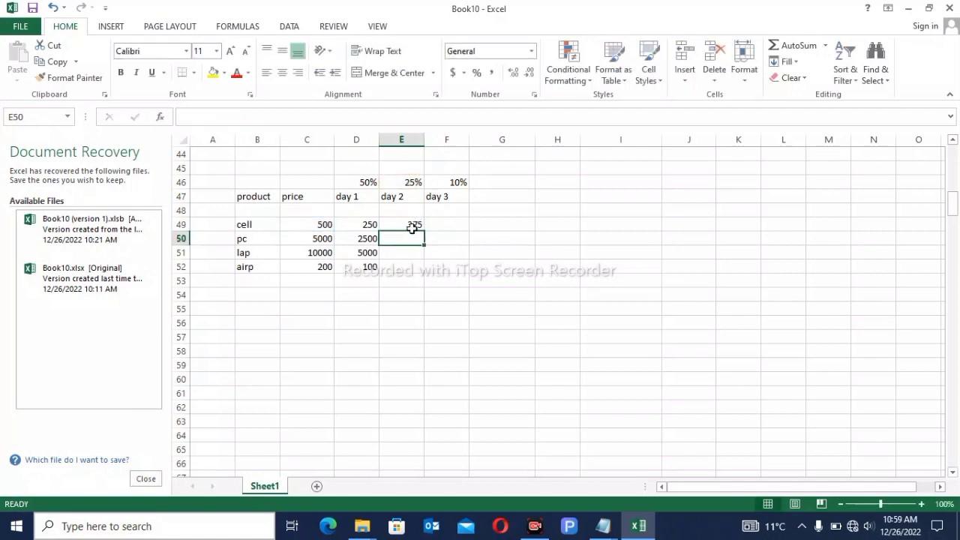
pyautogui.click(413, 225)
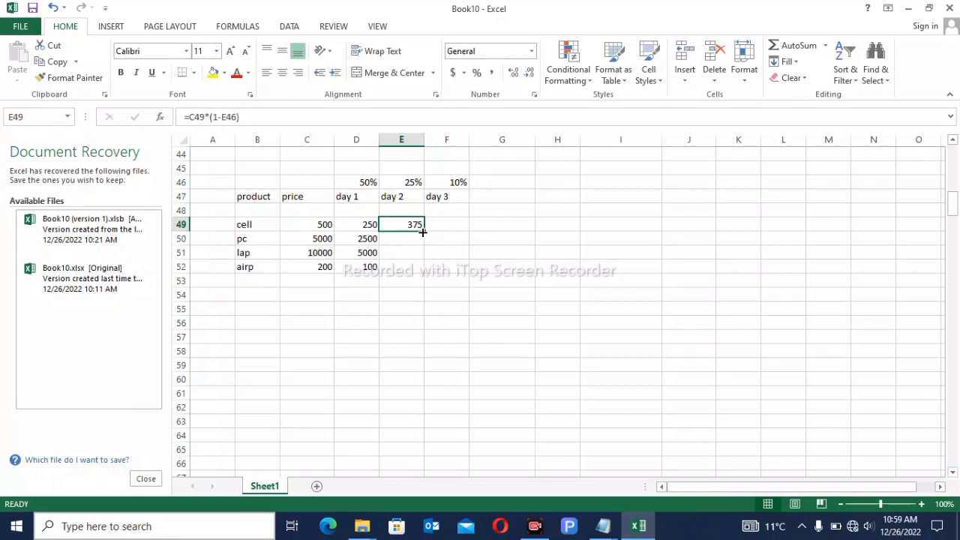
pyautogui.moveTo(422, 232); pyautogui.dragTo(423, 274)
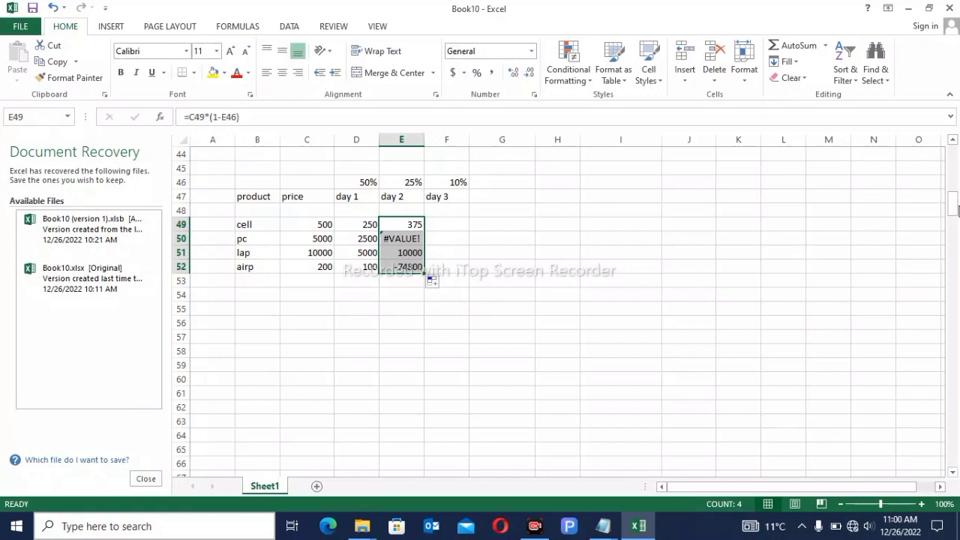
pyautogui.moveTo(952, 204); pyautogui.dragTo(934, 153)
pyautogui.click(952, 161)
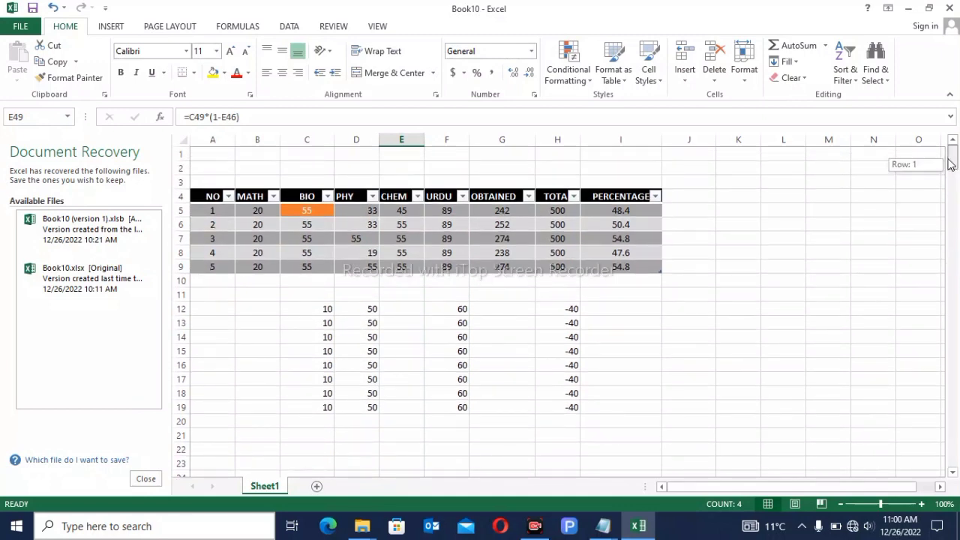
pyautogui.click(950, 154)
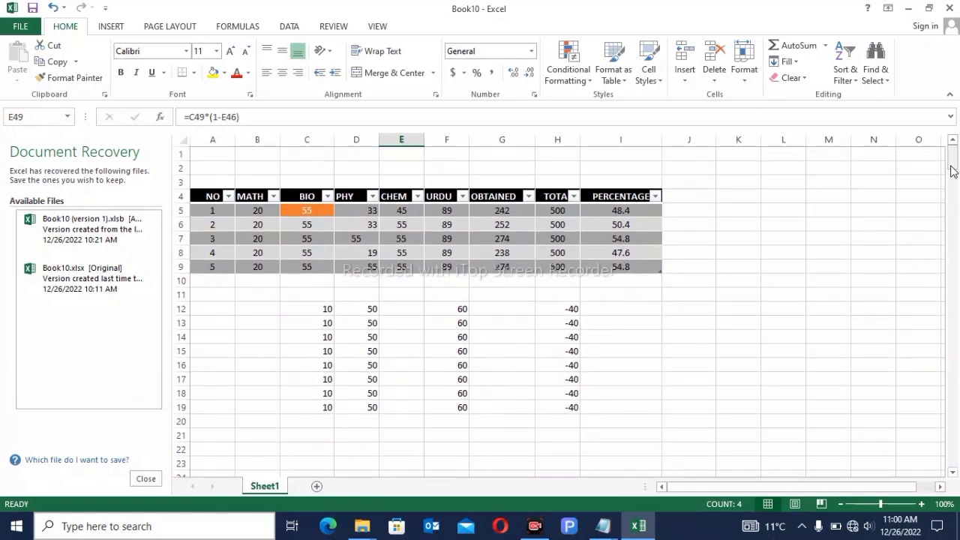